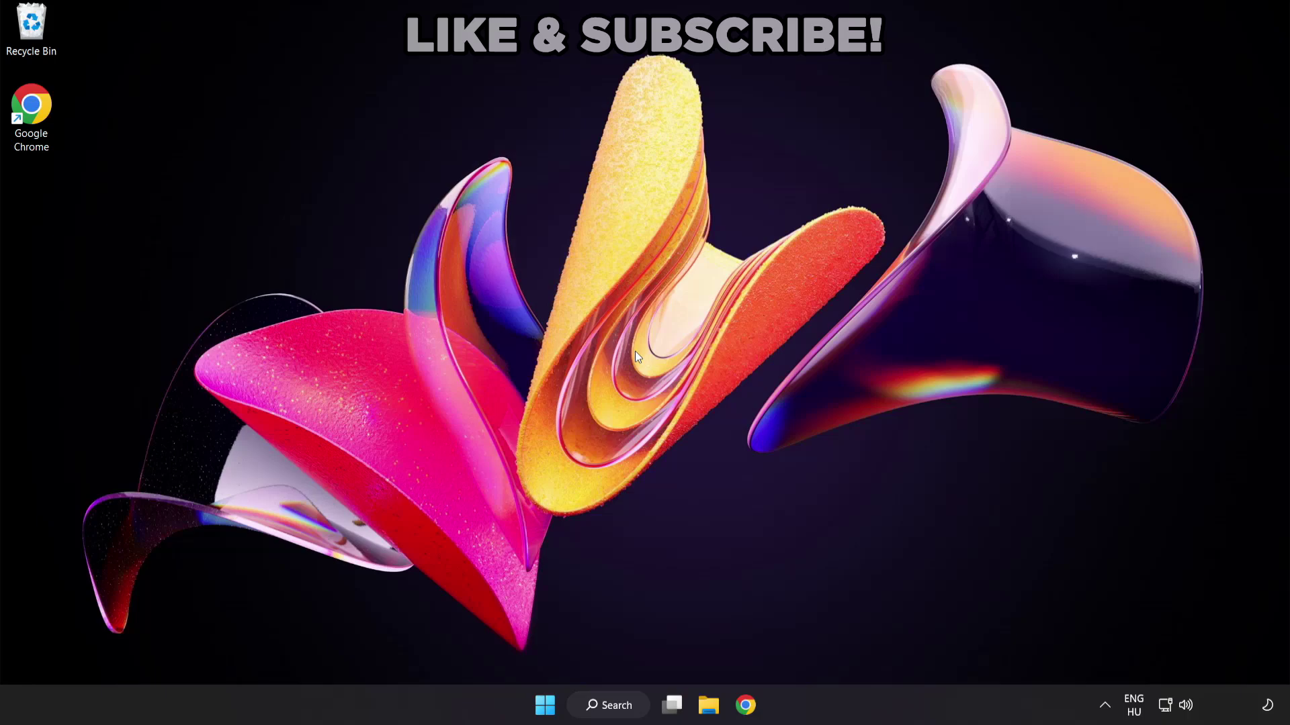
- Search Windows for 'device manager' and open Device Manager from the results
click(623, 709)
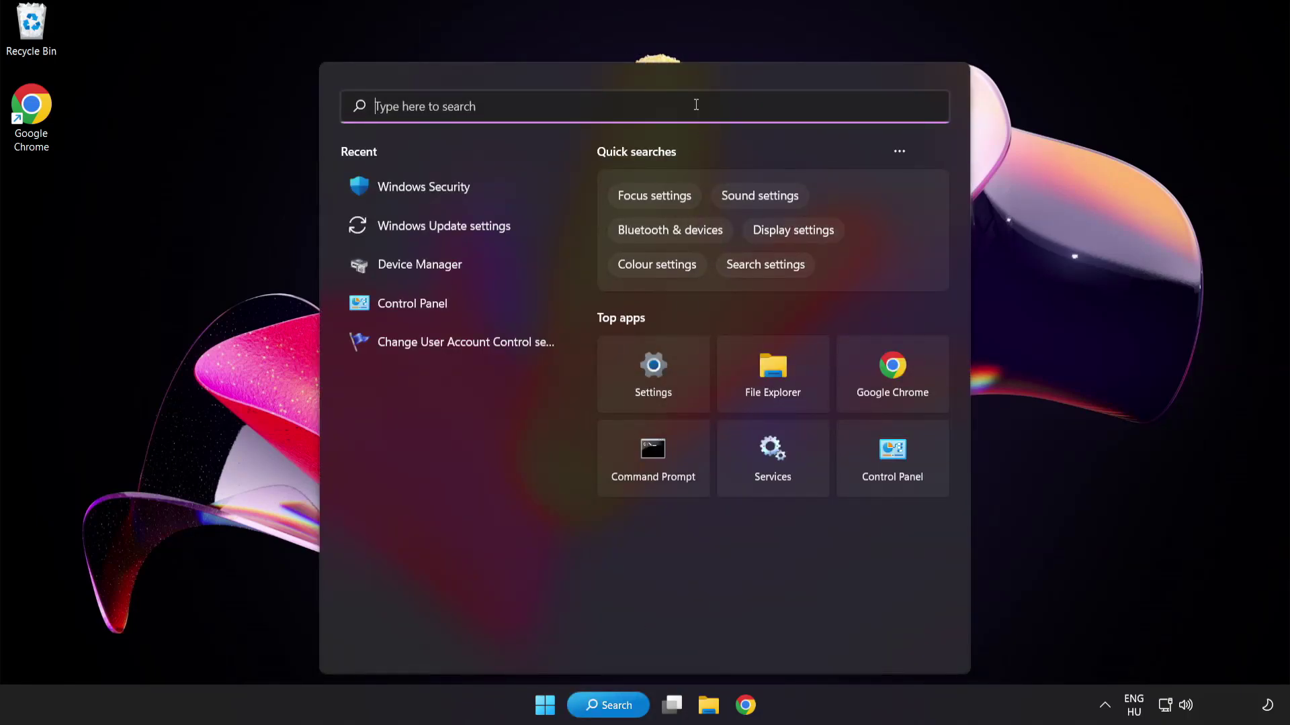
text(device ma)
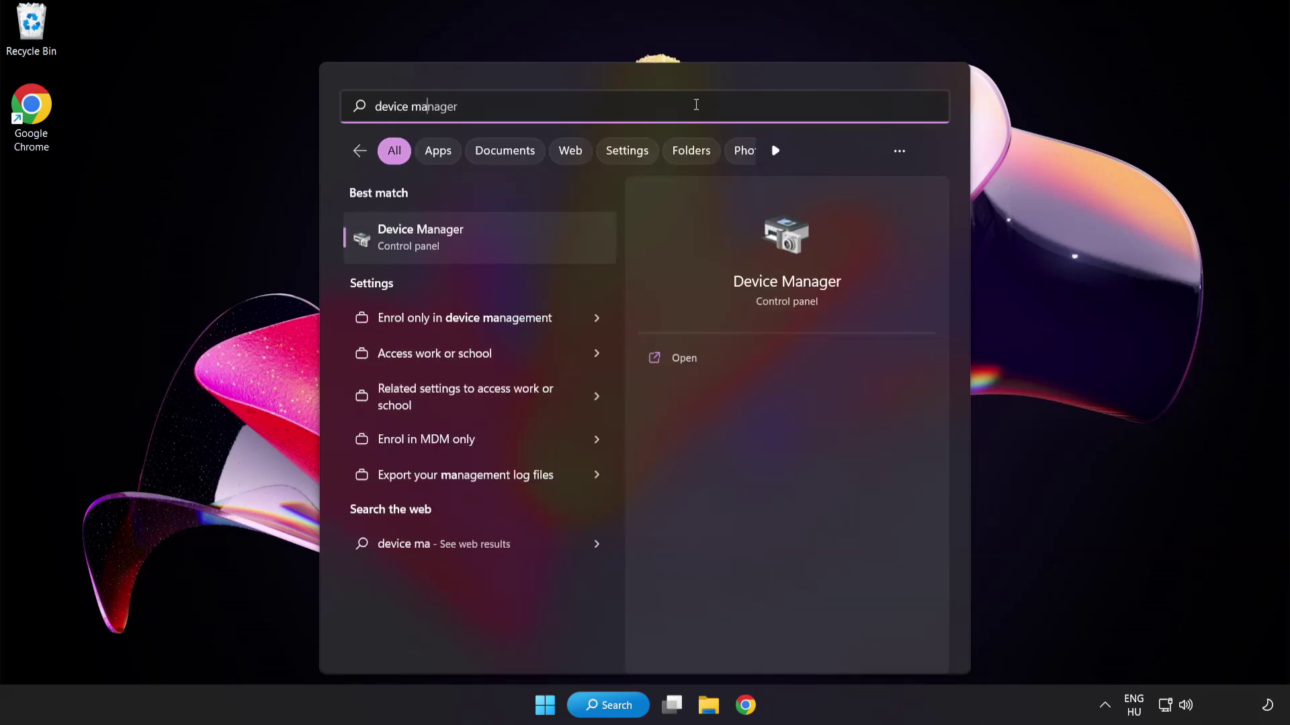
text(nager)
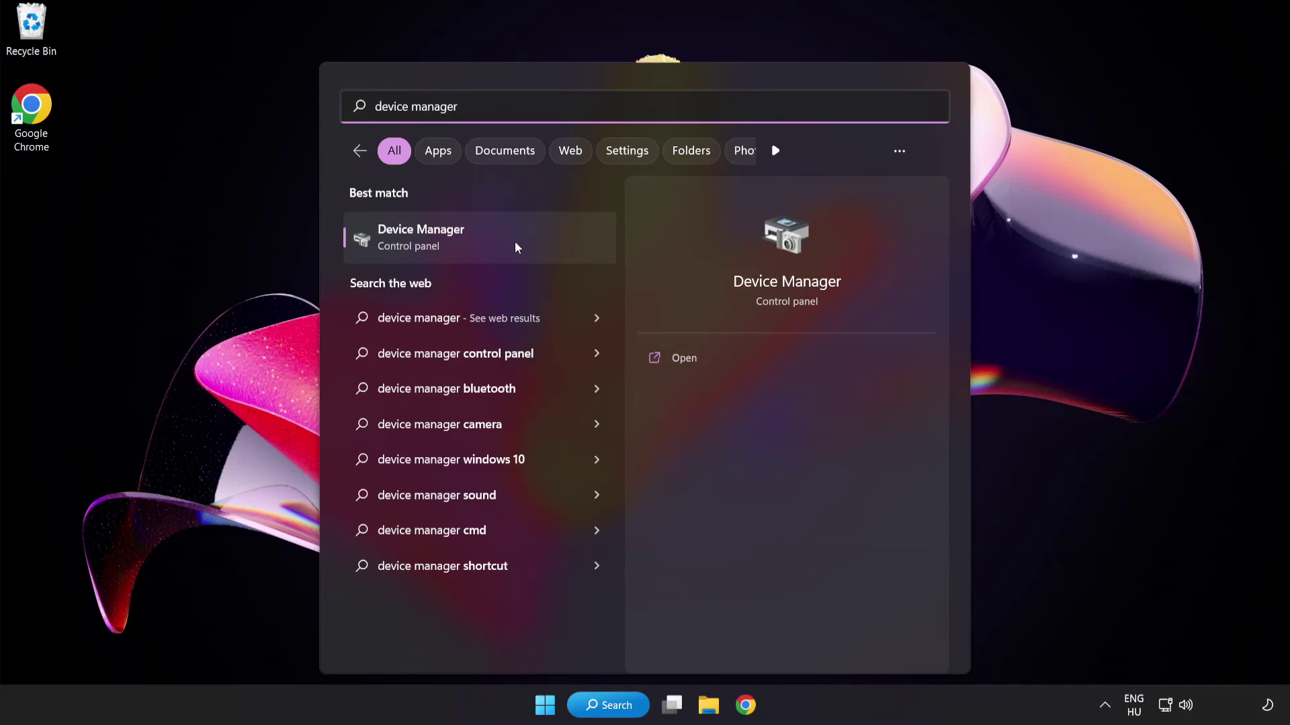
click(515, 245)
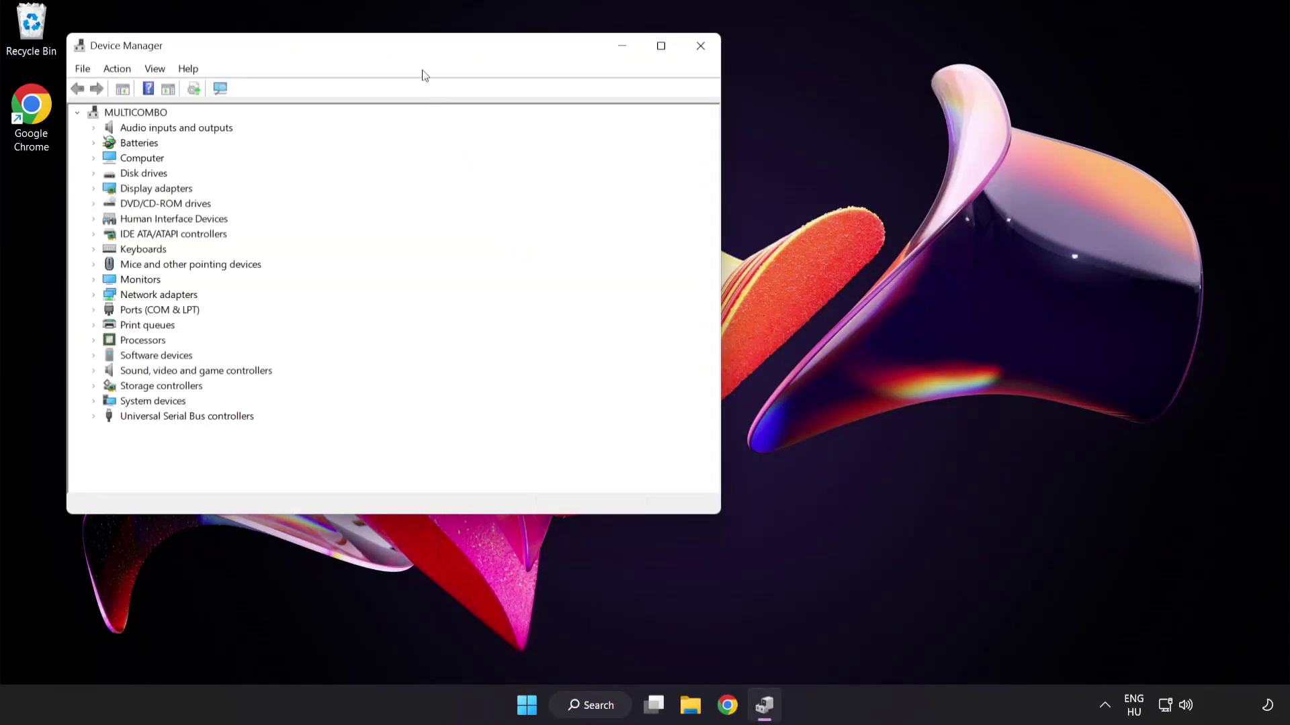
- Expand Display adapters and bring up the actions menu for the VMware SVGA 3D adapter
drag(415, 48, 631, 133)
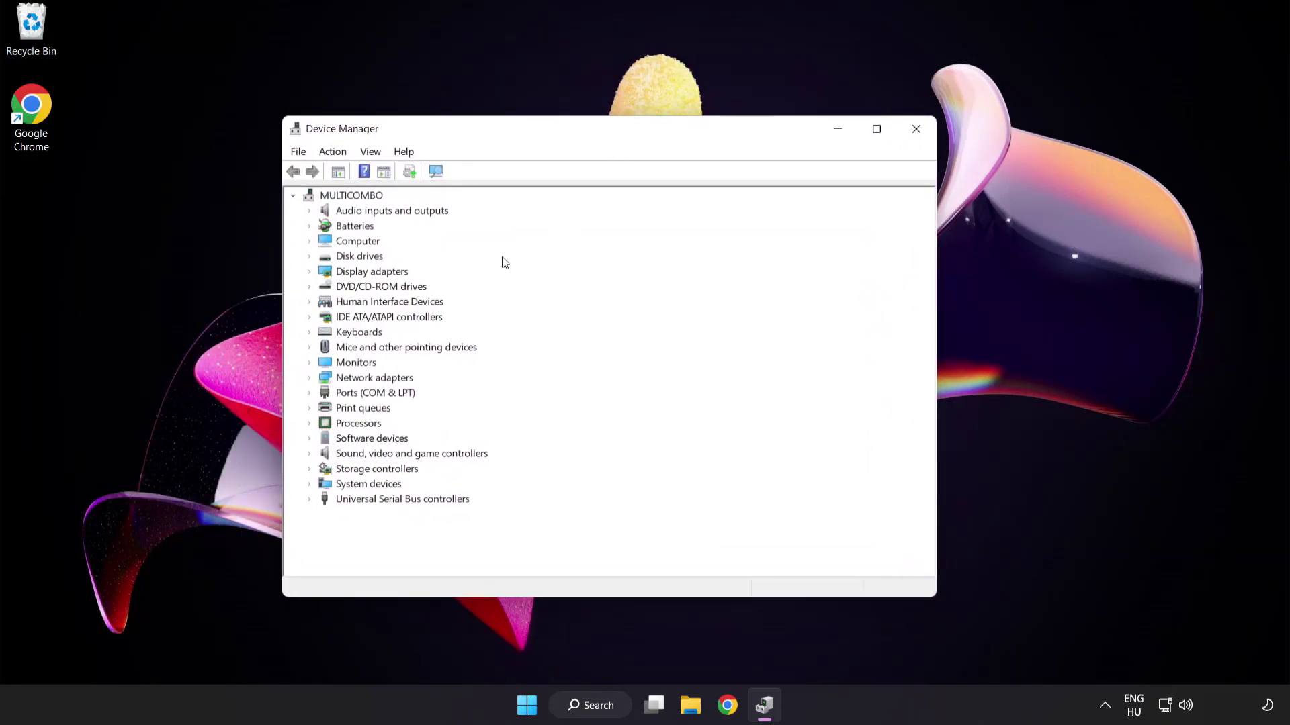
click(356, 274)
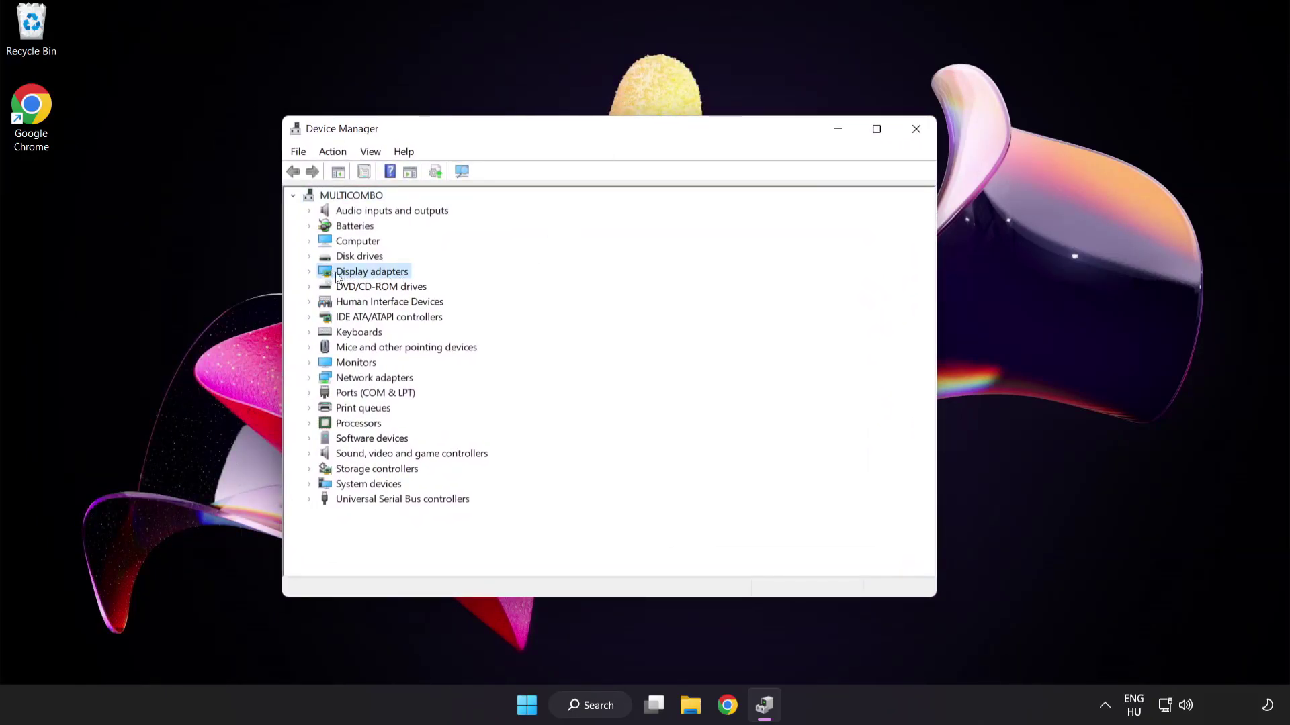
click(309, 273)
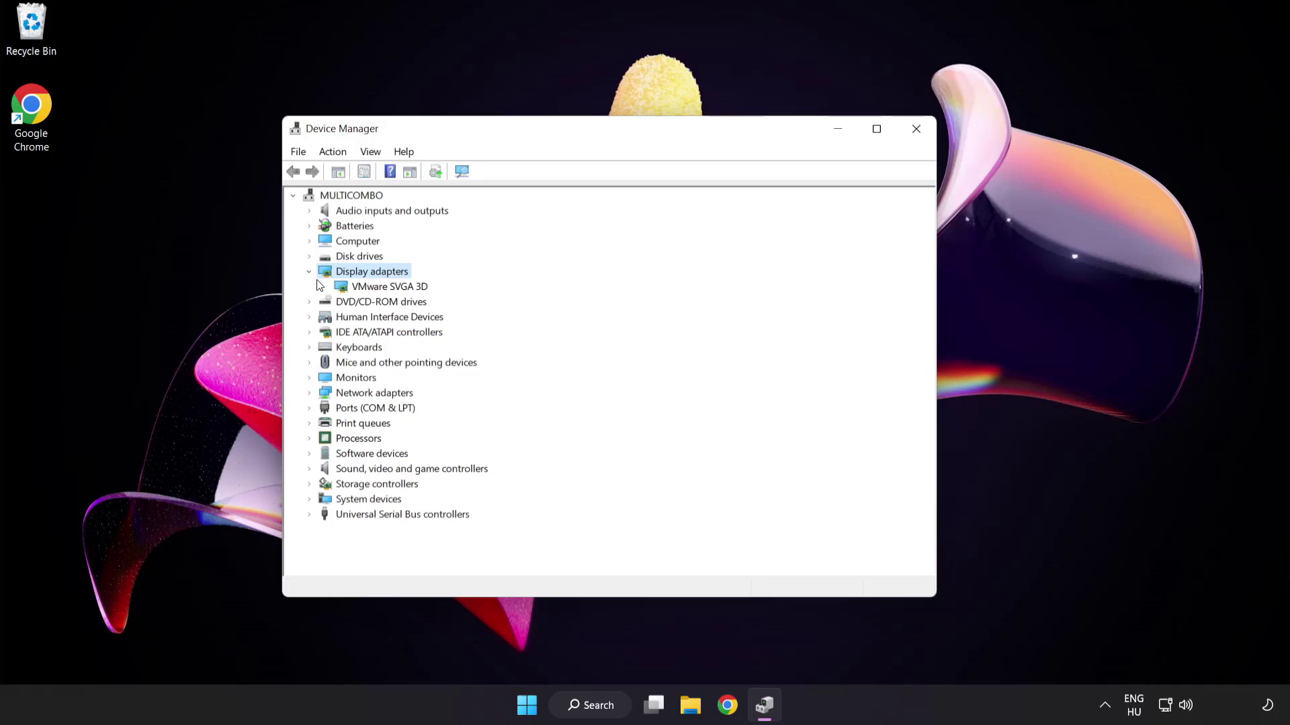
click(340, 290)
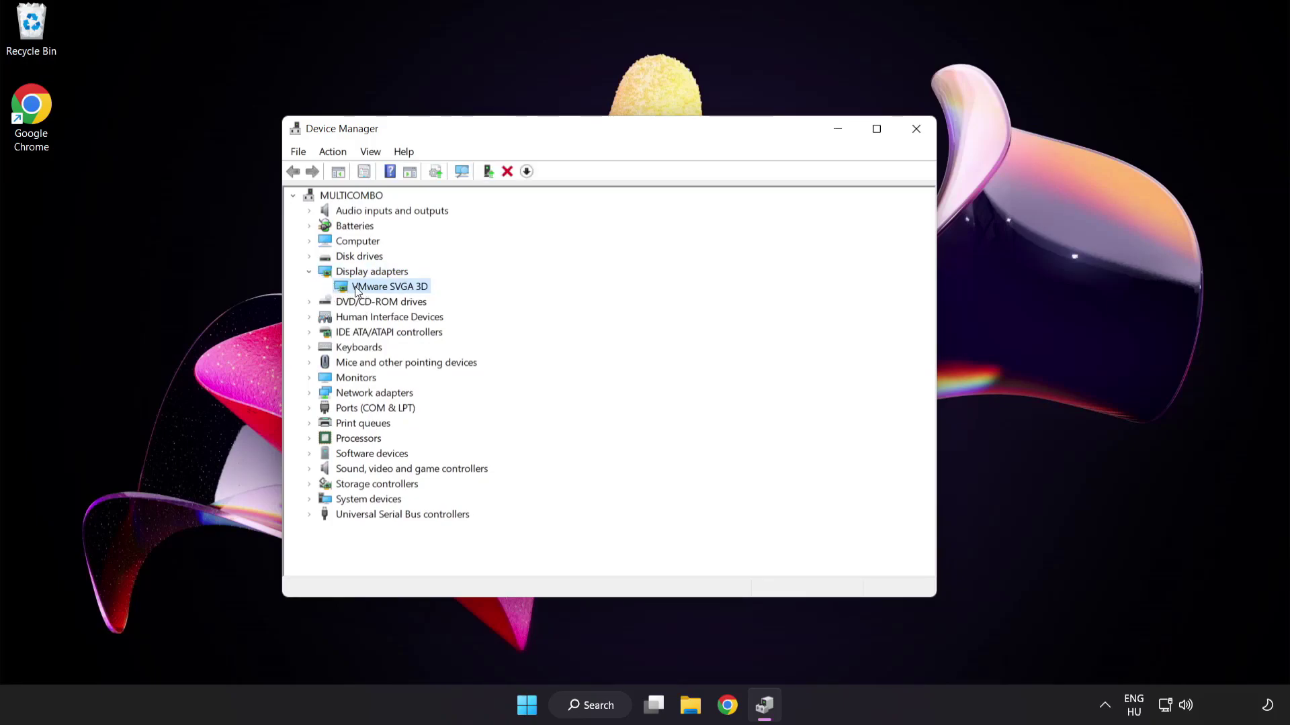
right_click(385, 287)
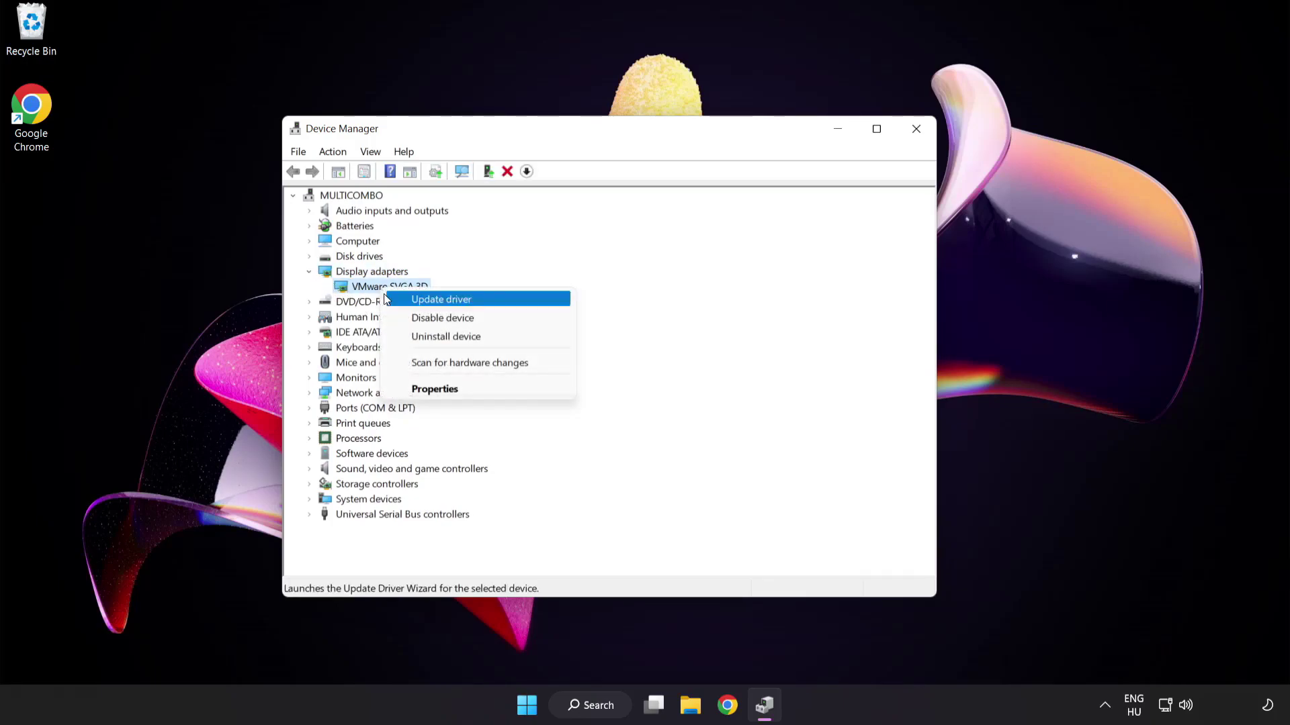
- Search automatically for a VMware SVGA 3D driver, confirm the best one is installed, and close Device Manager
click(501, 302)
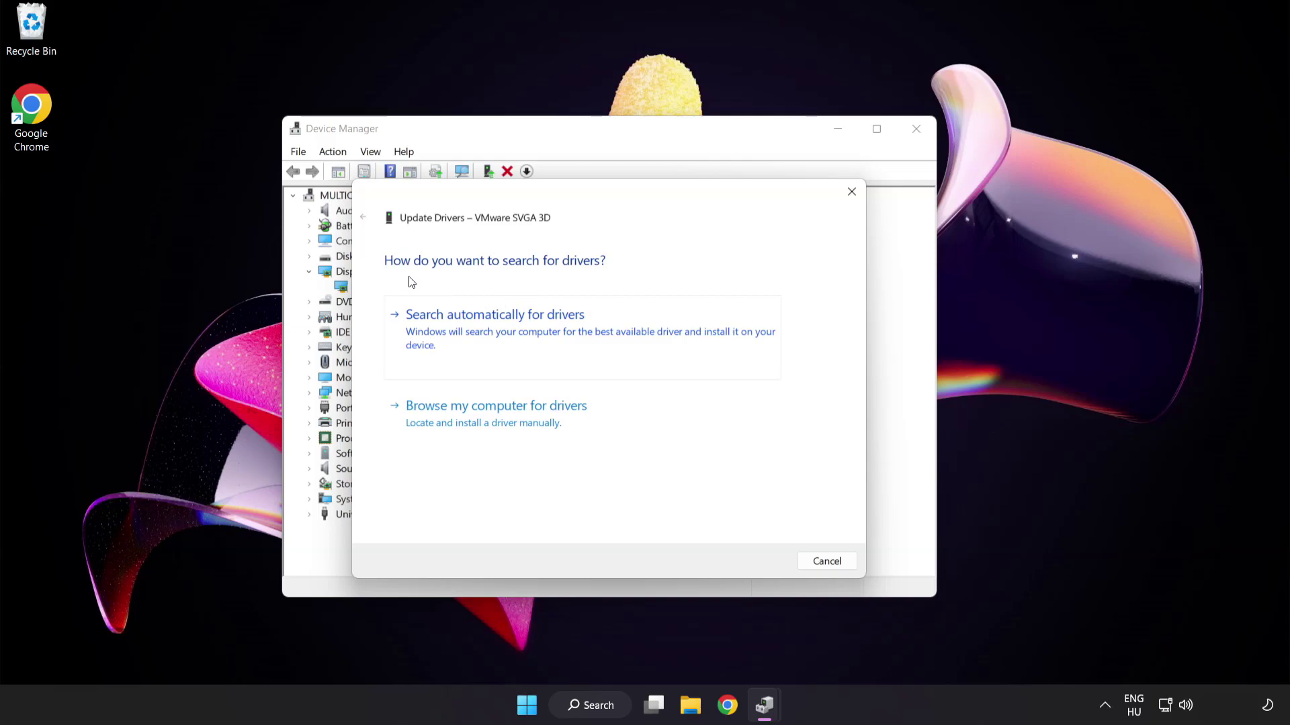
click(563, 332)
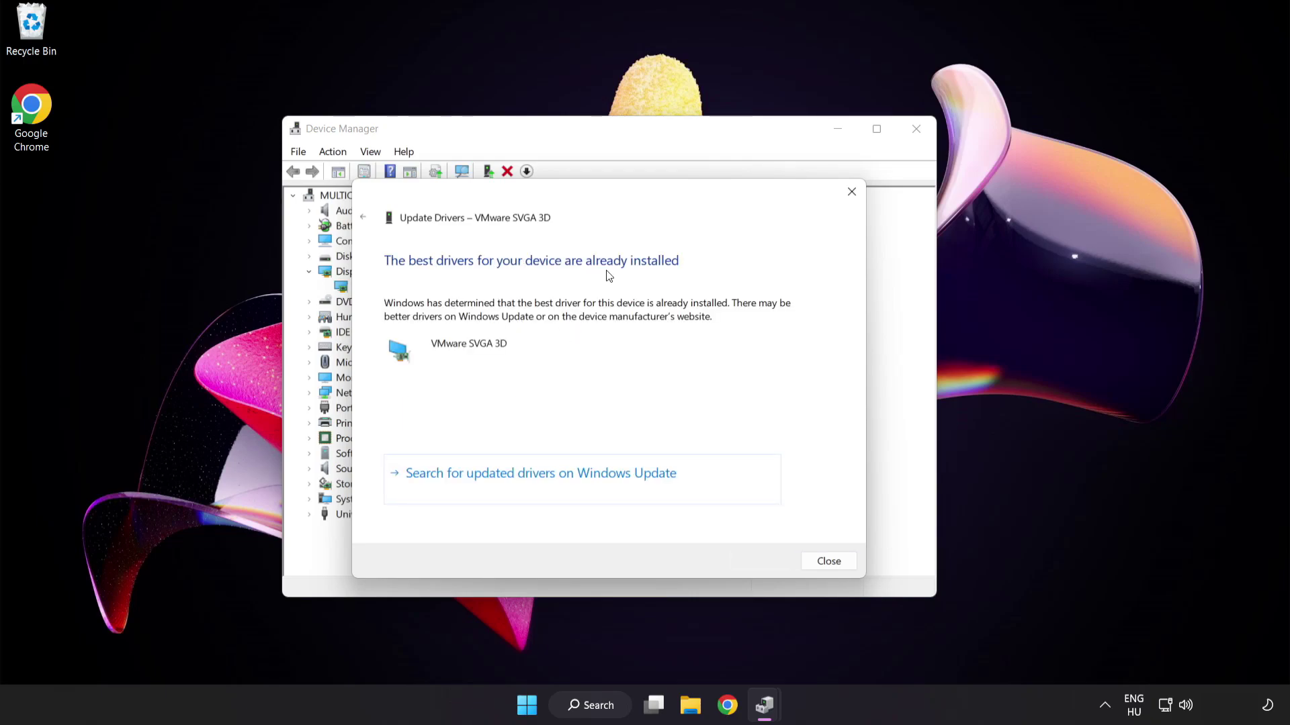
click(826, 565)
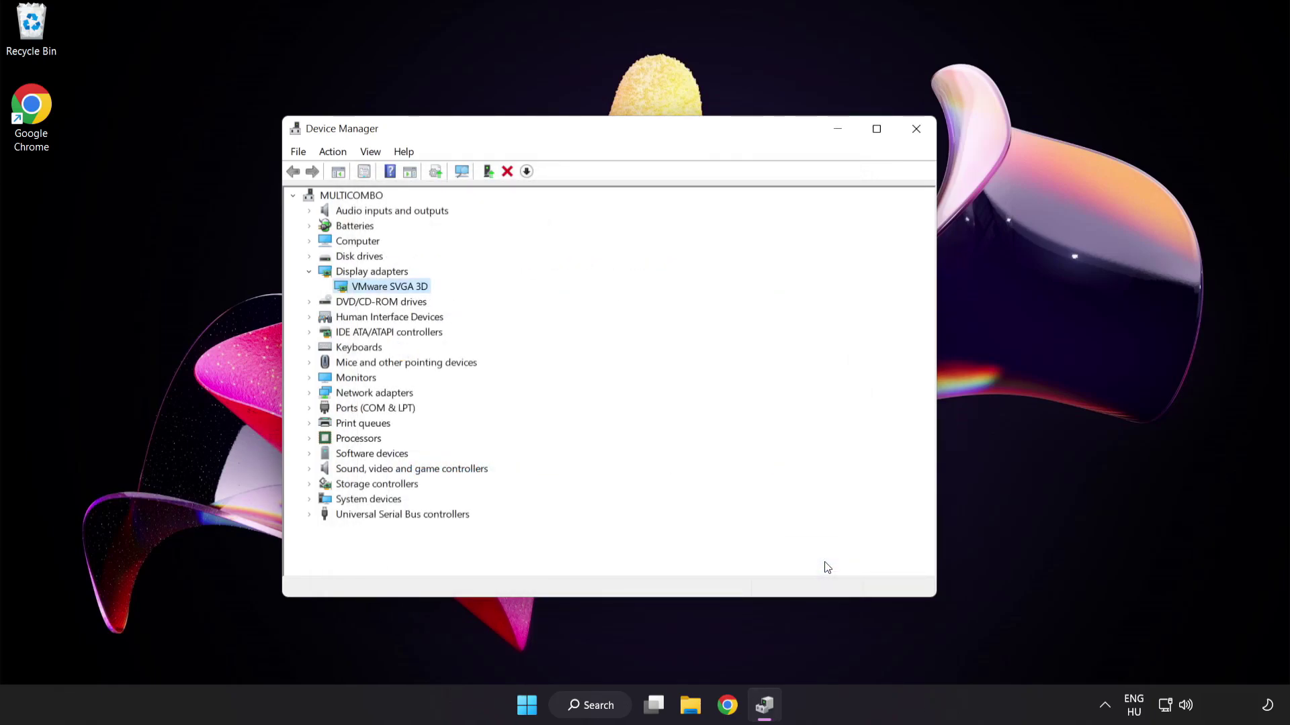
click(916, 132)
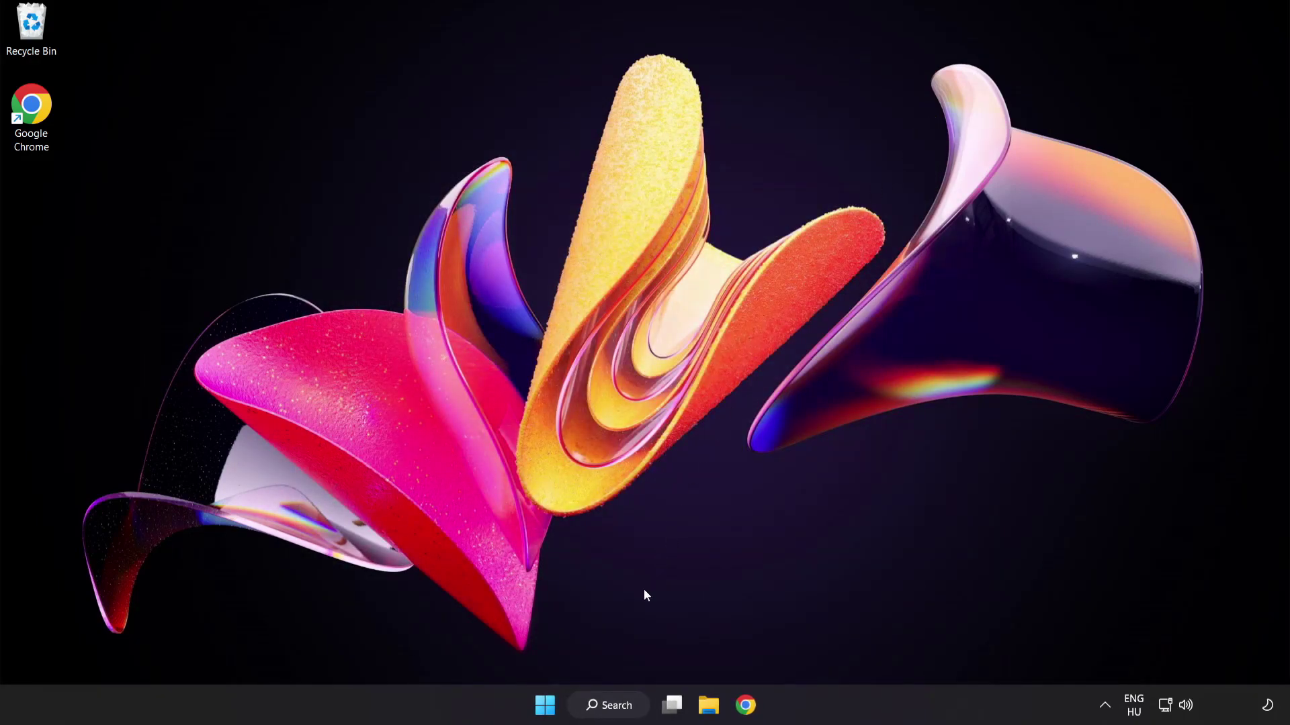
- Search Windows for 'update' to bring up Windows Update settings
click(625, 711)
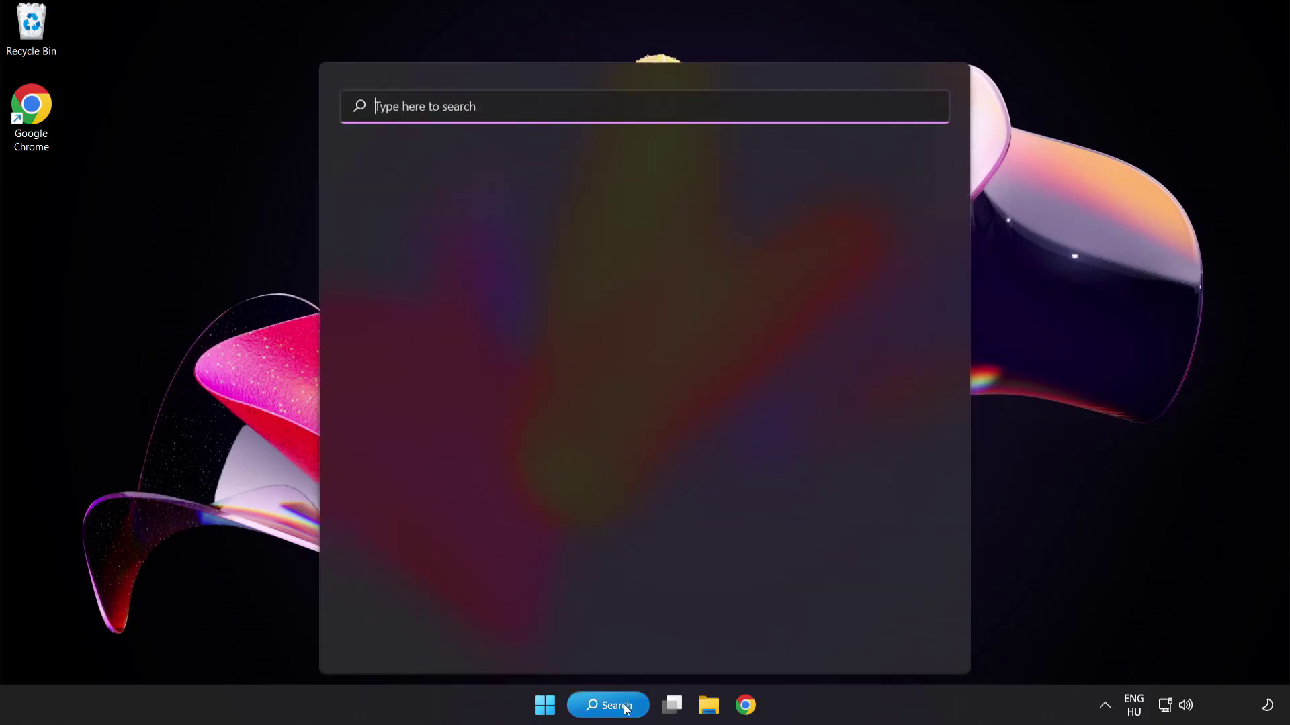
text(update)
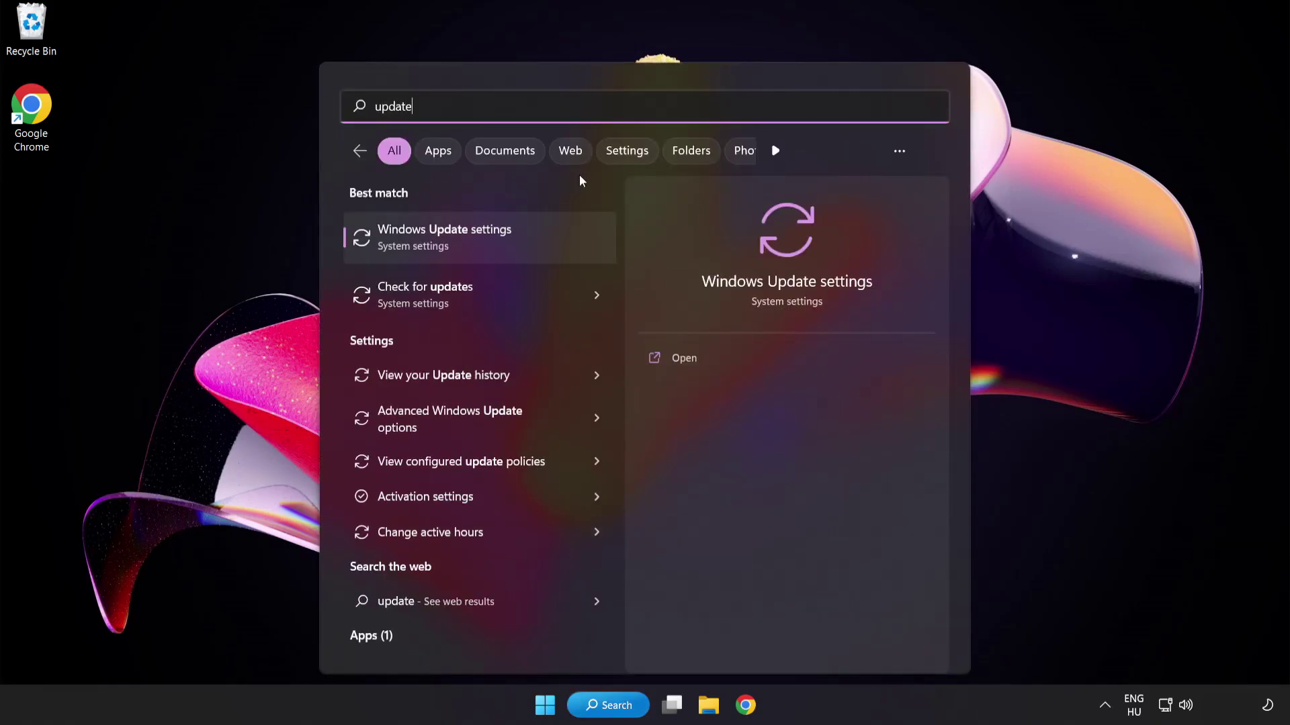
- Check for updates in Windows Update, confirm the PC is up to date, and close Settings
click(493, 247)
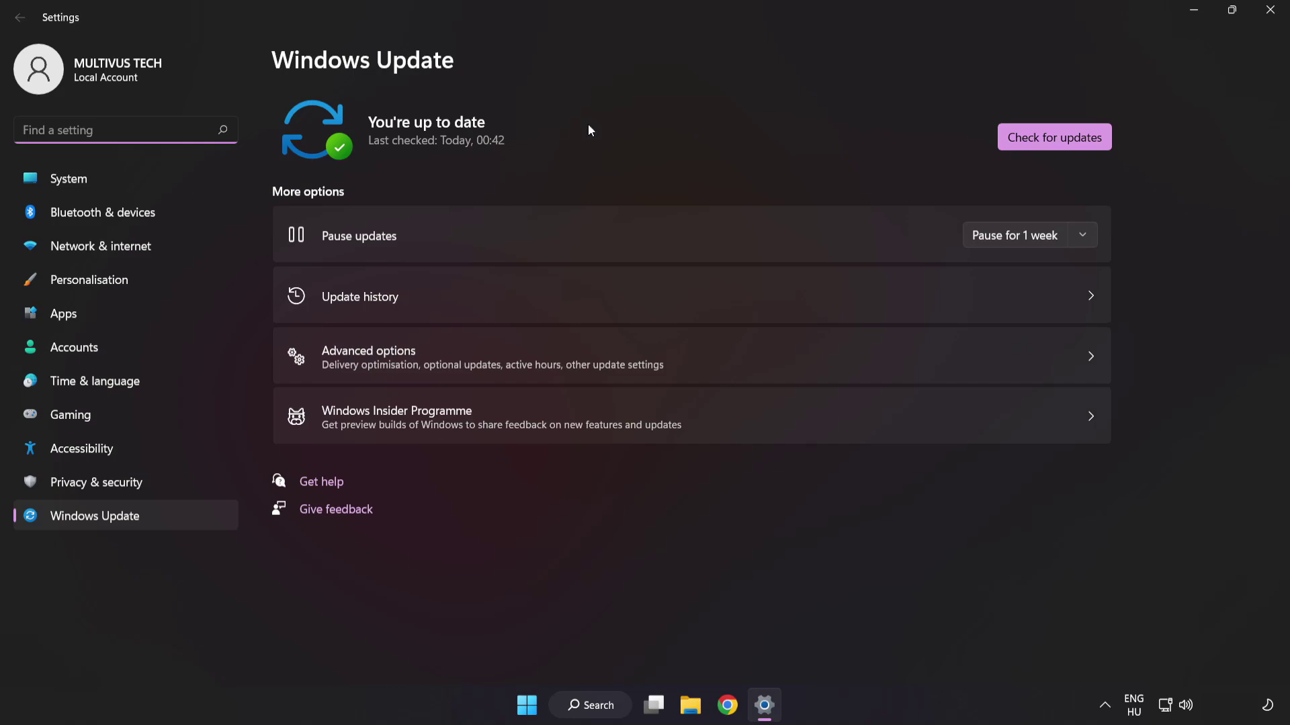
click(1049, 144)
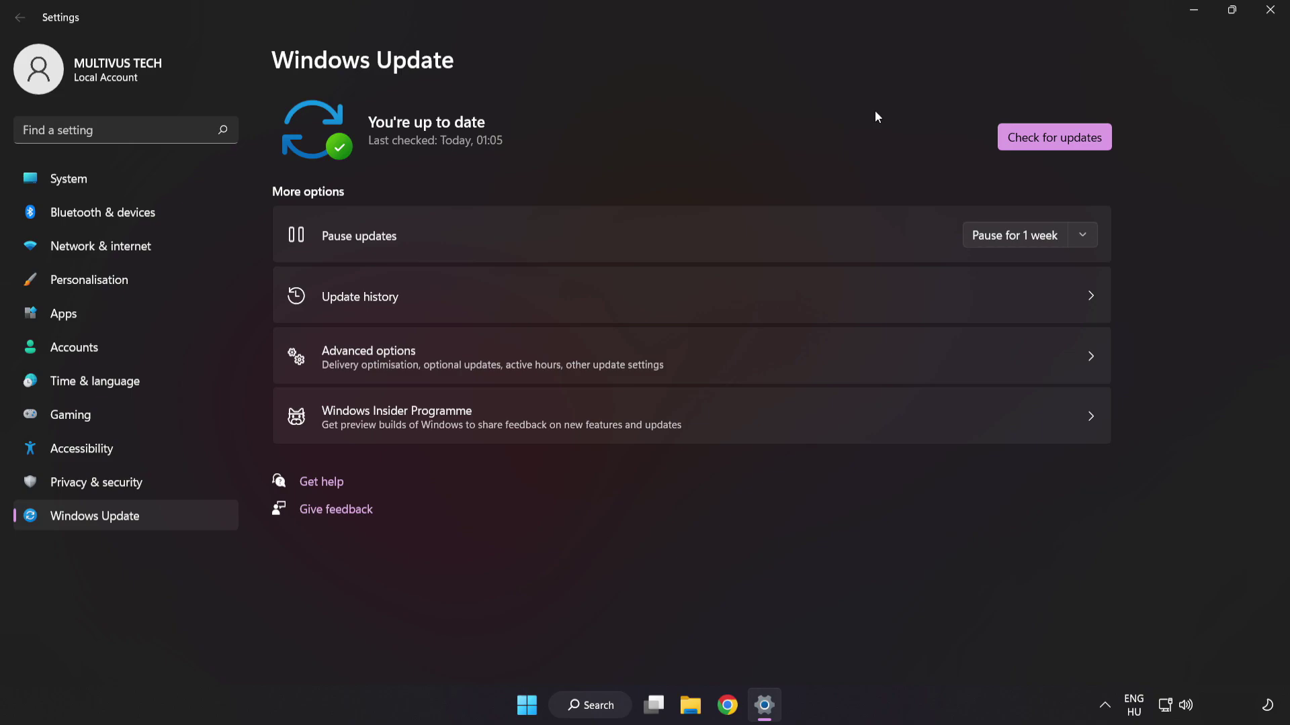
click(1268, 18)
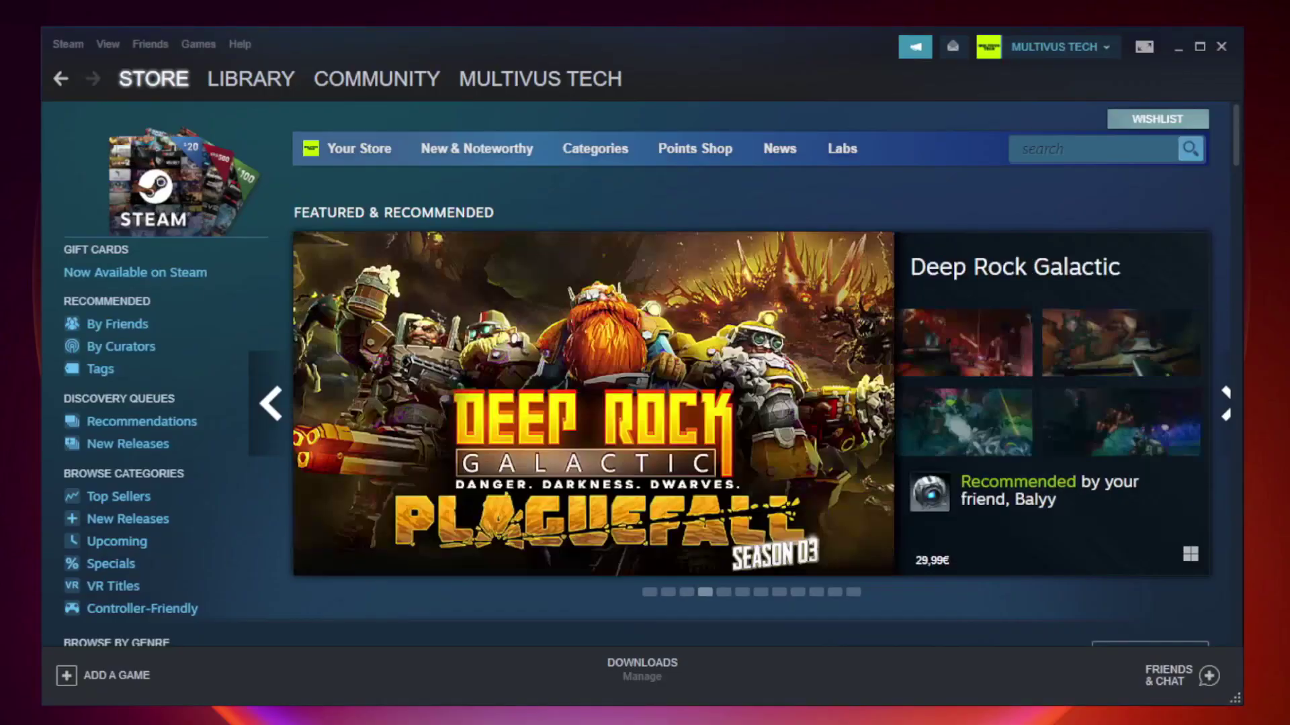
- Switch Steam to the Library and bring up actions for YOUR NOT WORKING GAME under Favorites
mouse_move(211, 84)
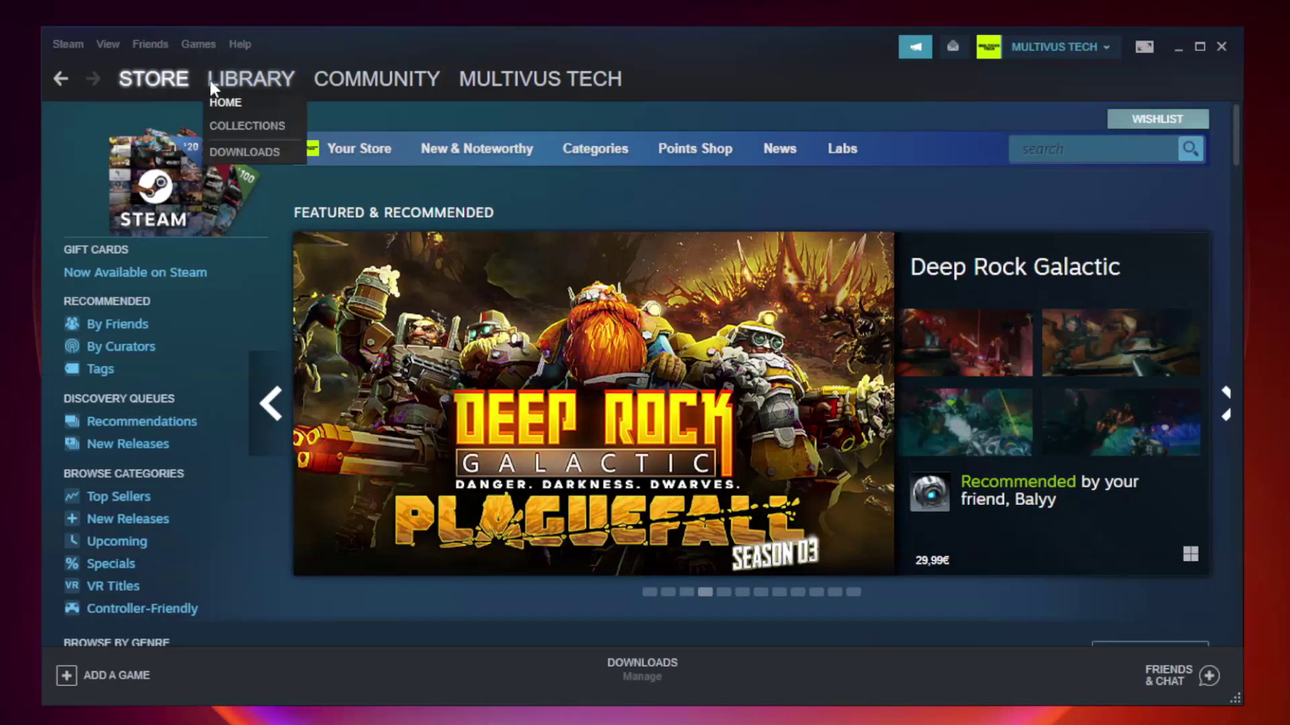
click(261, 86)
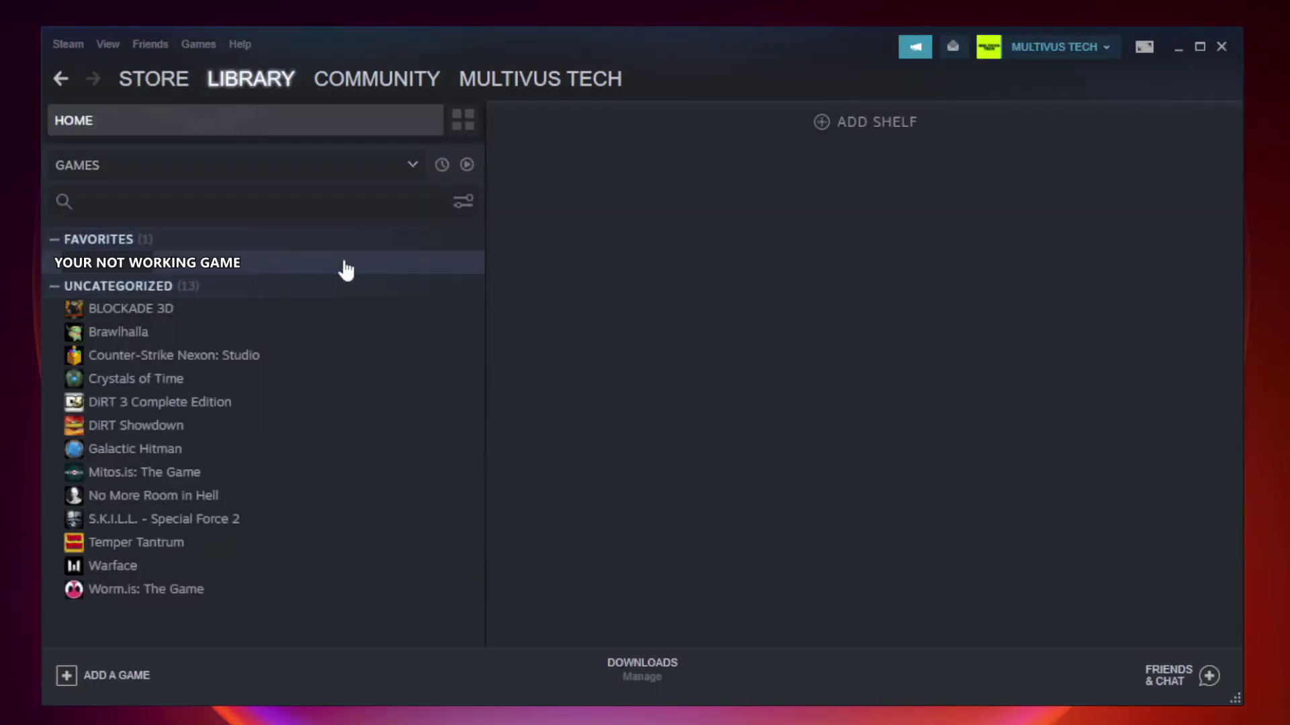
right_click(279, 269)
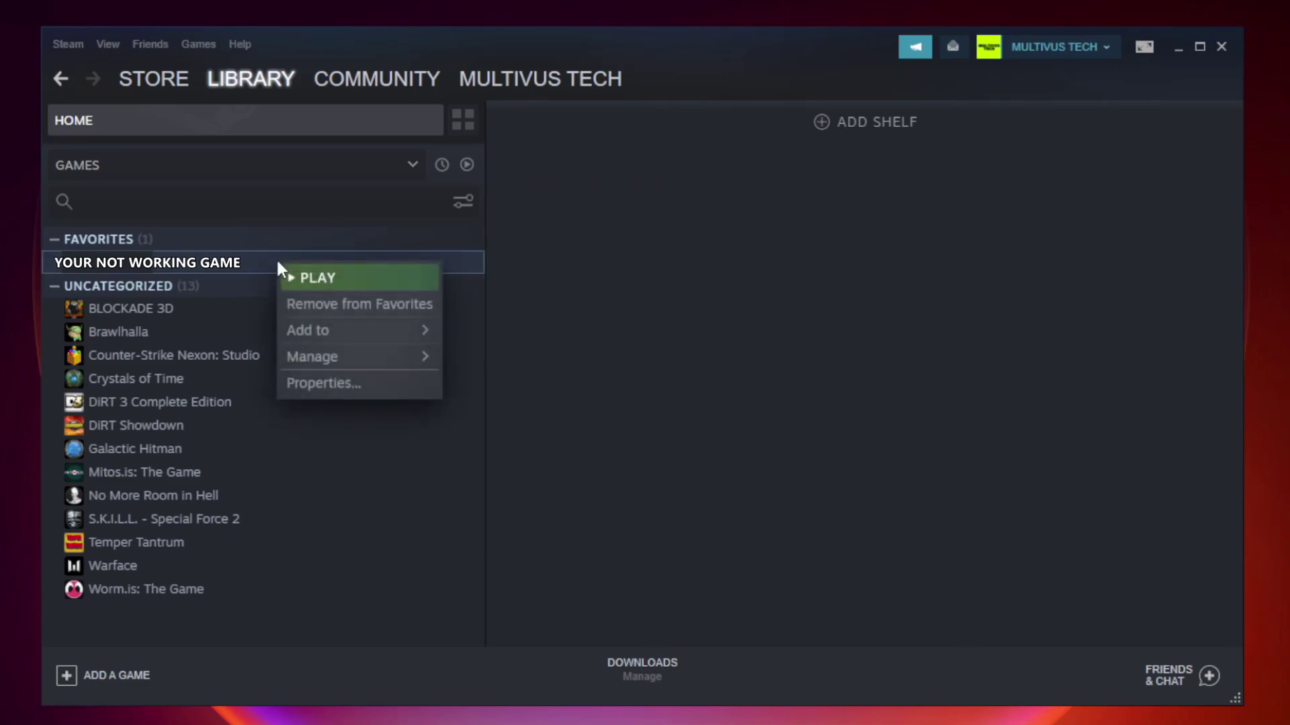
- Verify integrity of the game's local files in Properties, validating all 9192 files
click(356, 383)
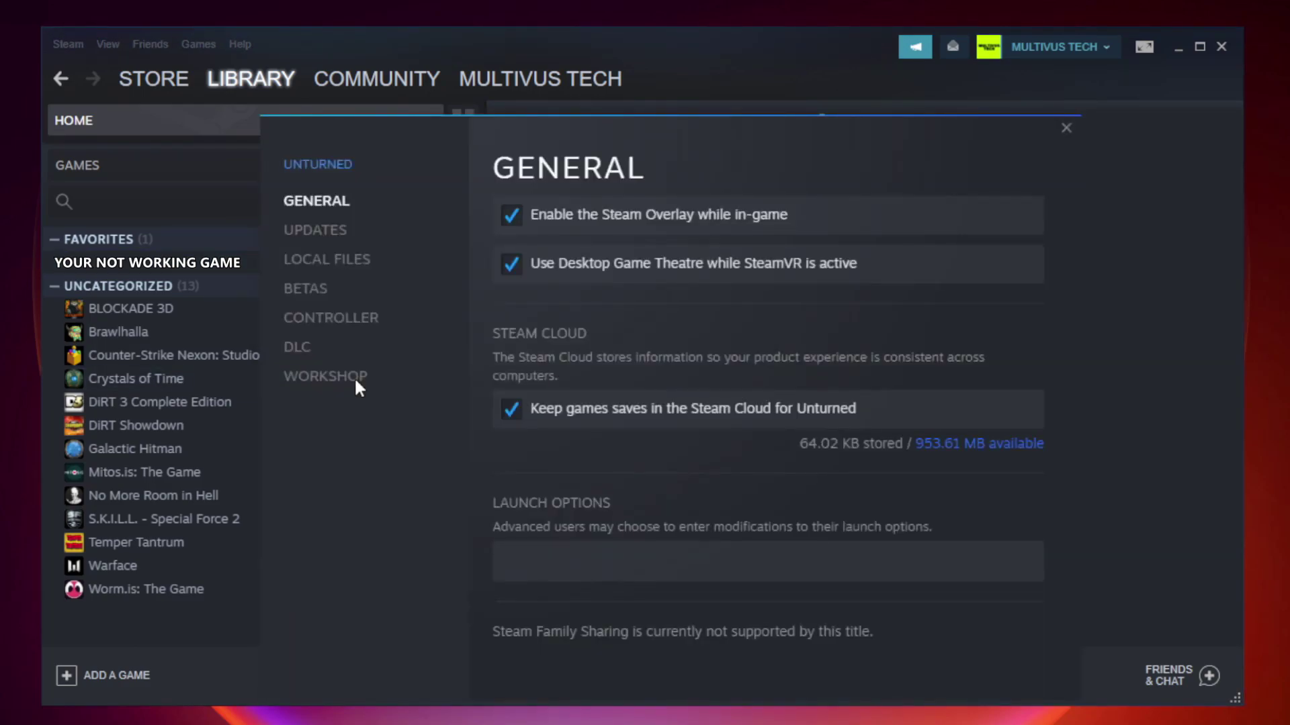
click(344, 269)
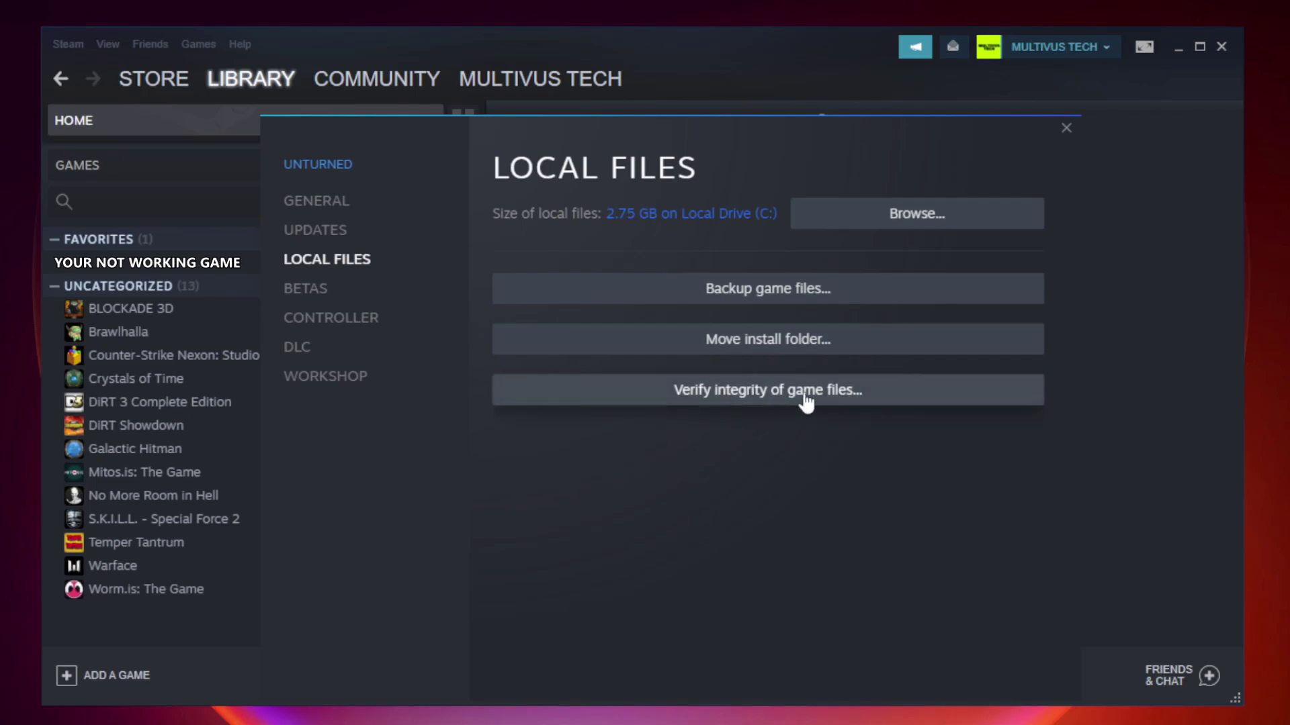
click(781, 403)
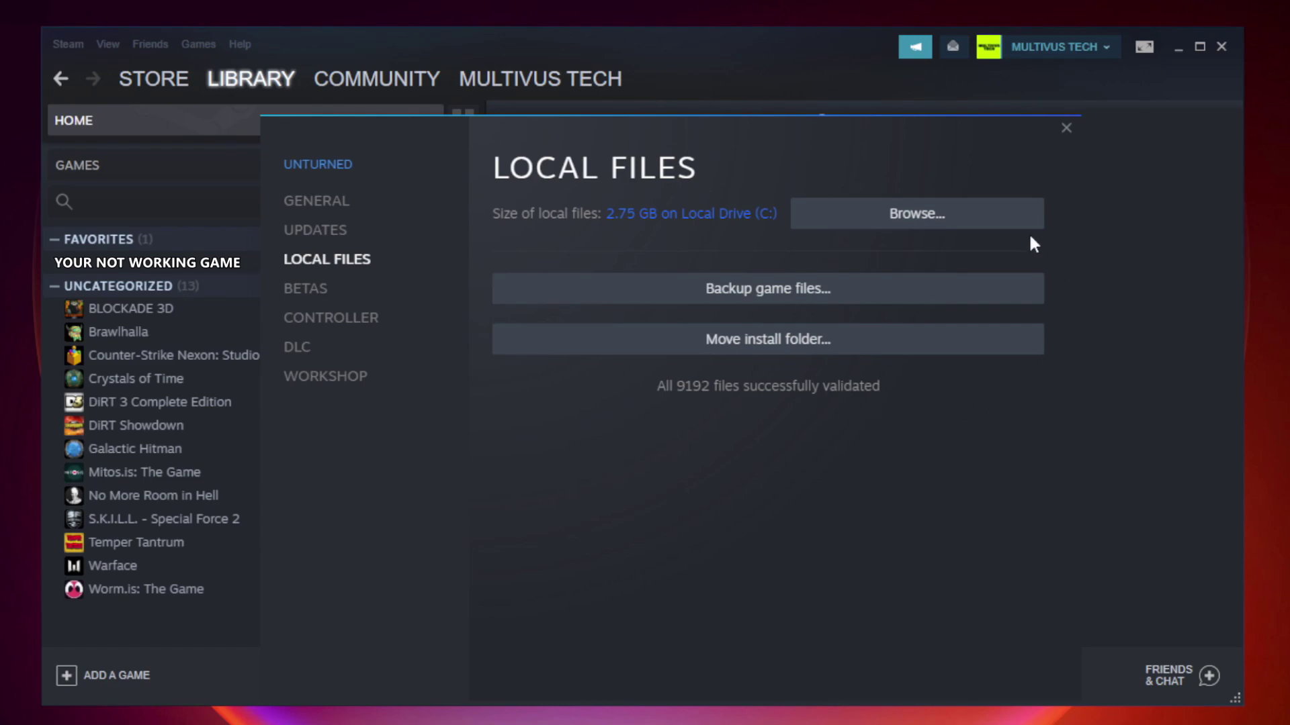
- Open the game's install folder and the Properties dialog of the YOUR NOT WORKING GAME shortcut
click(923, 232)
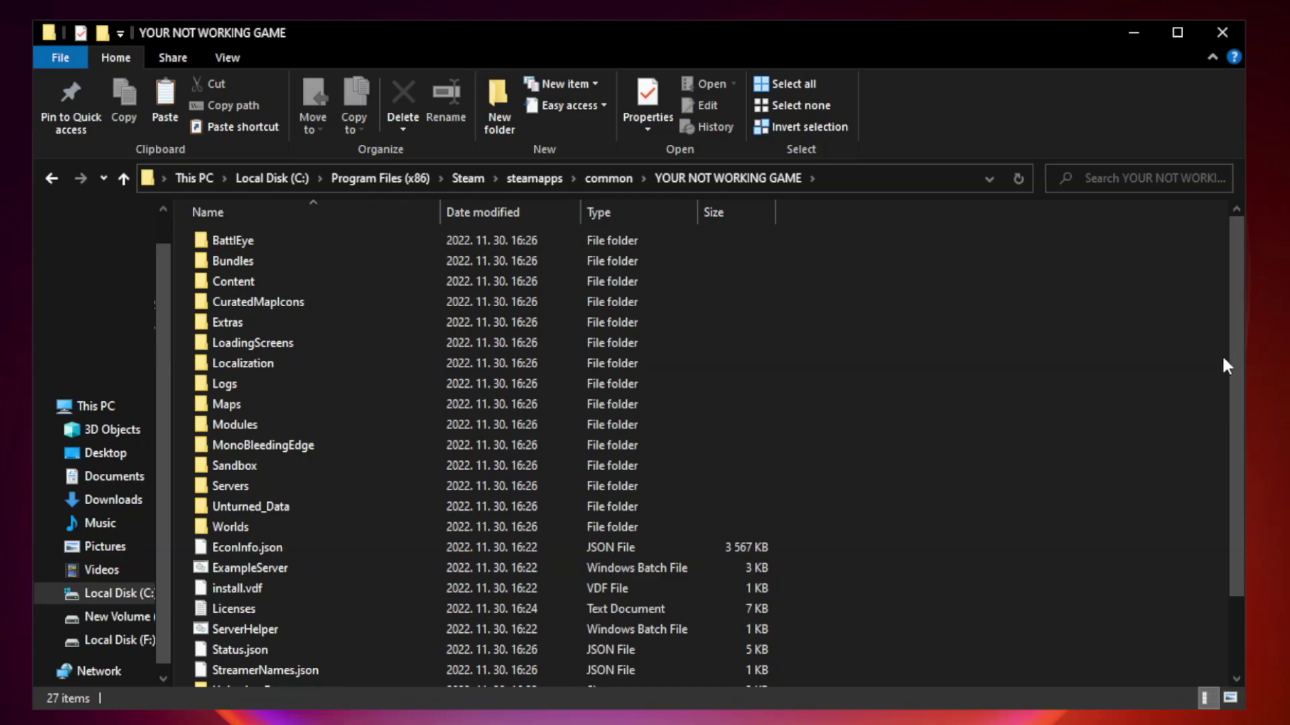
drag(1237, 352, 1238, 462)
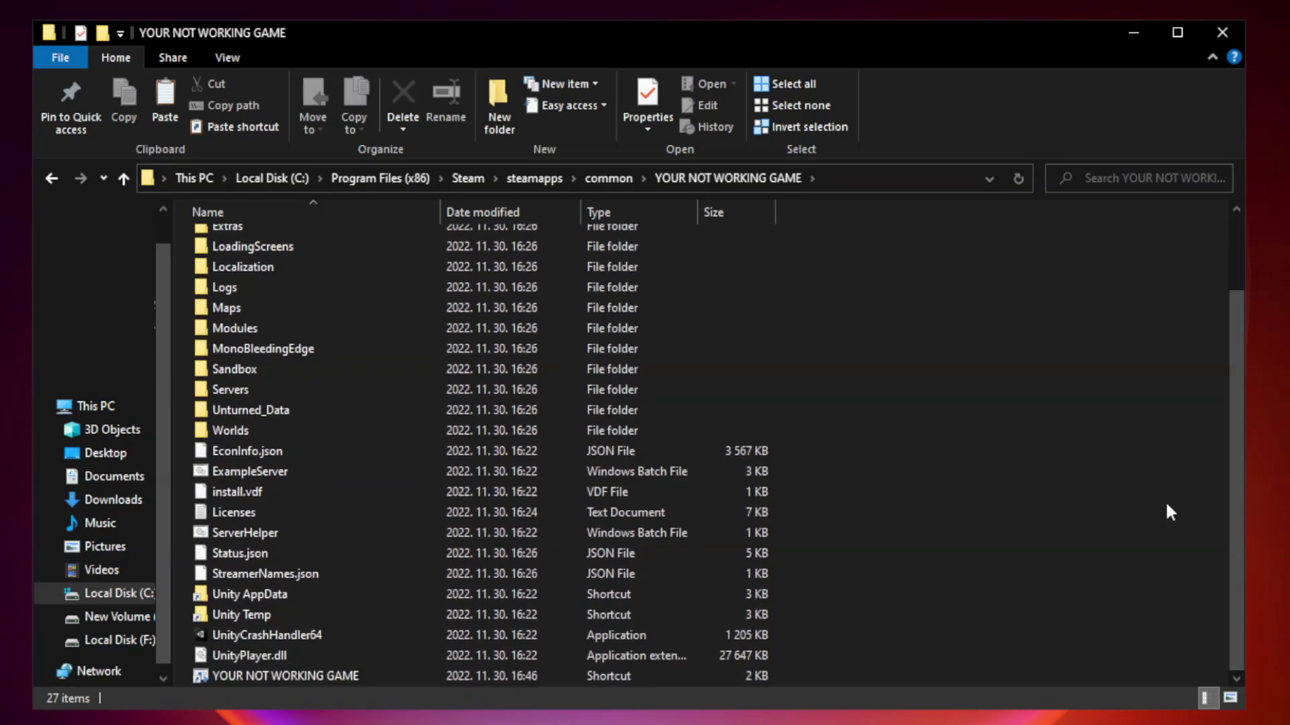
click(512, 675)
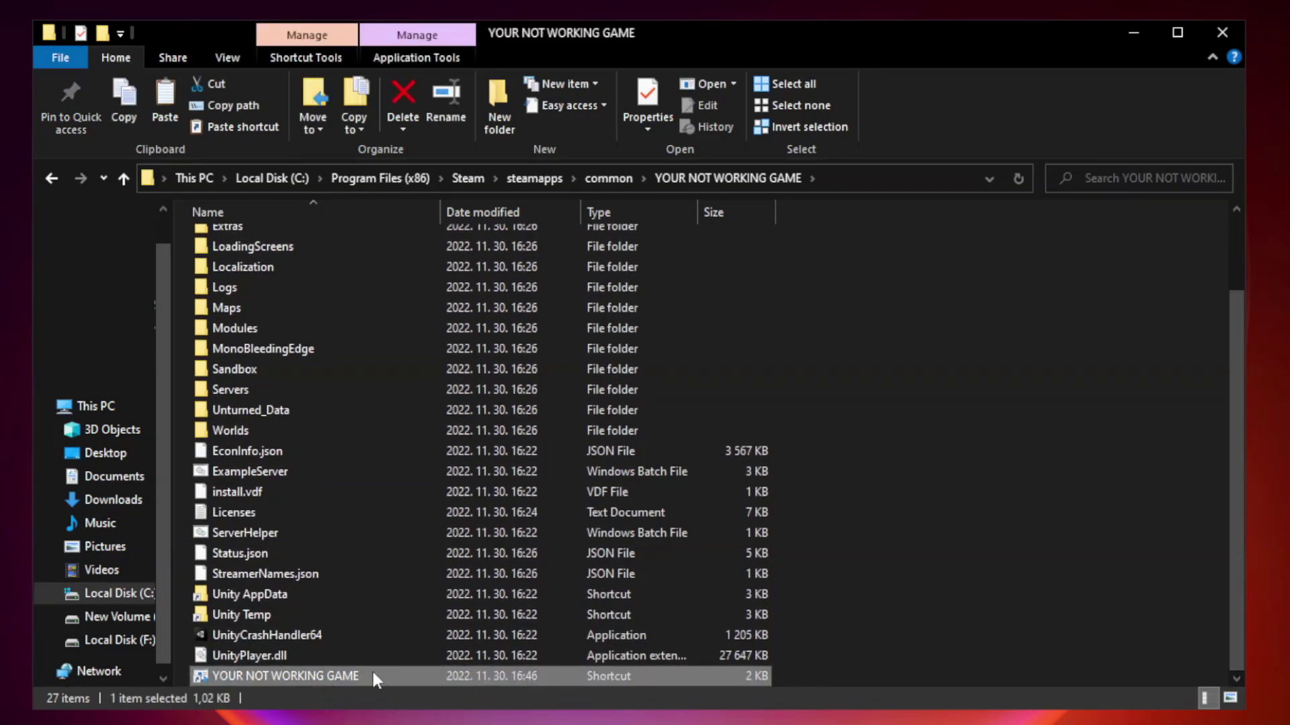
right_click(438, 675)
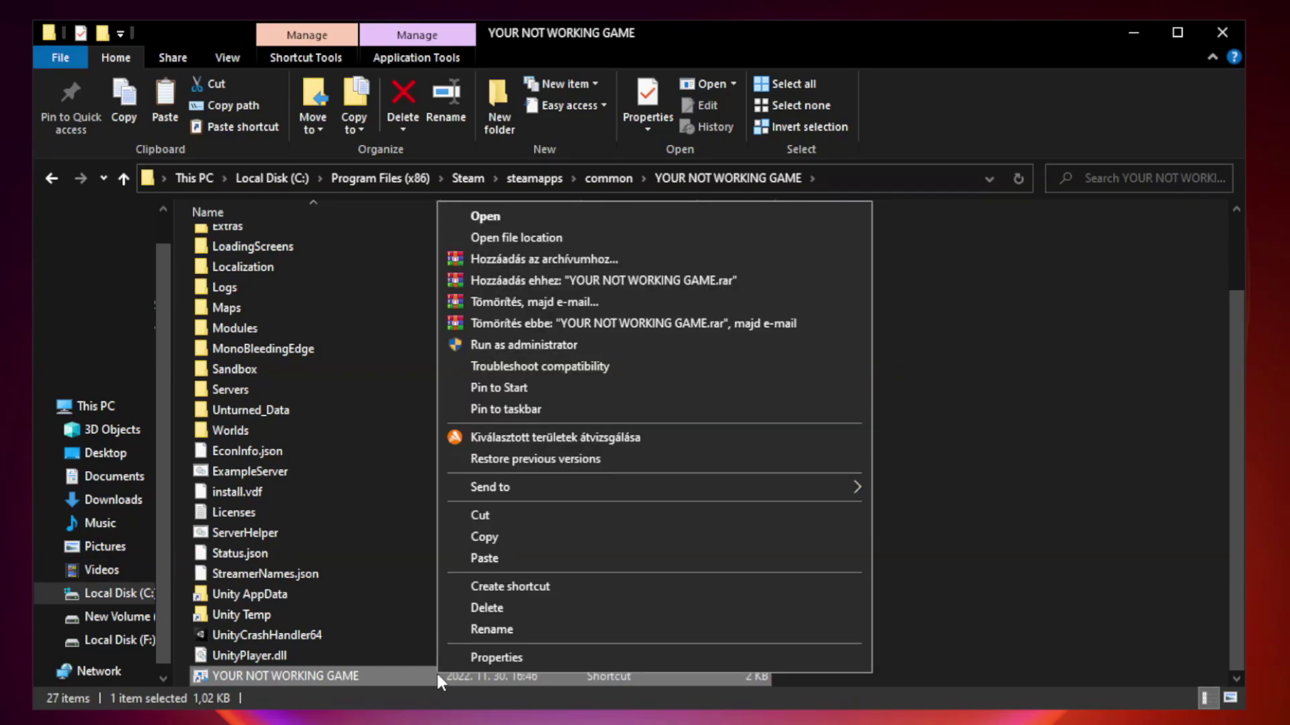
click(648, 658)
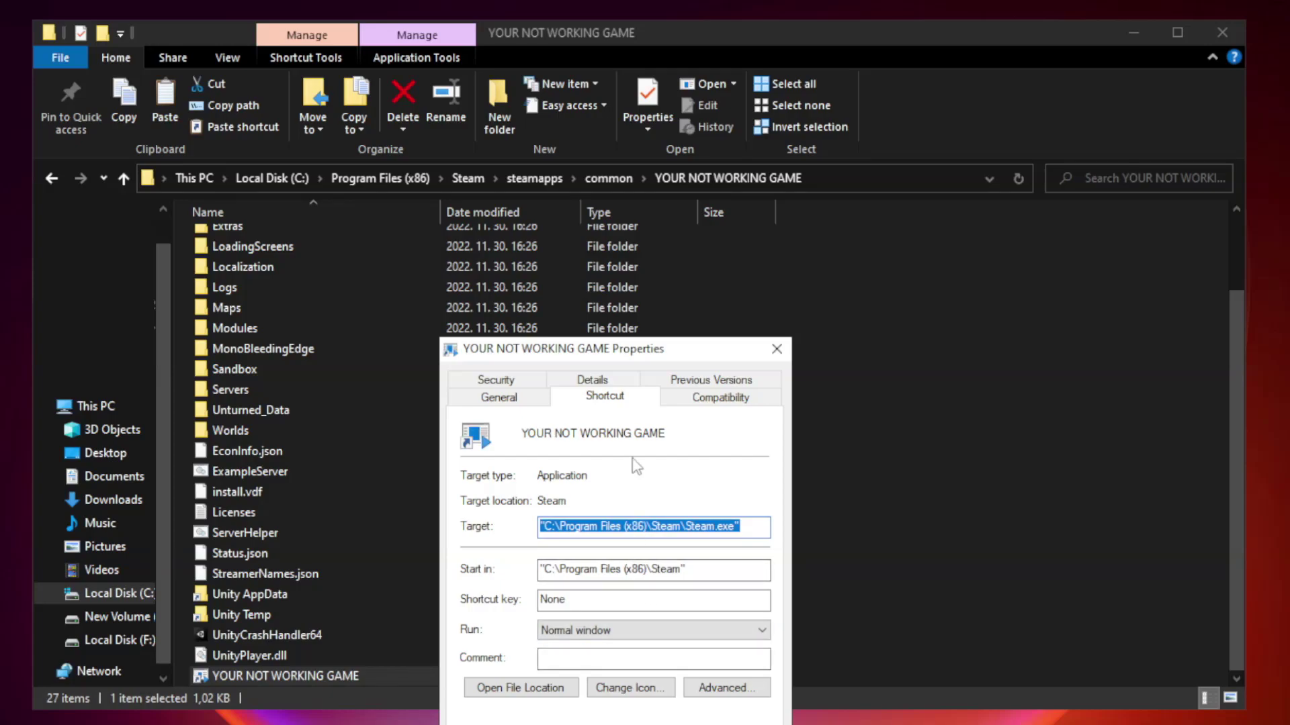
drag(641, 354, 639, 145)
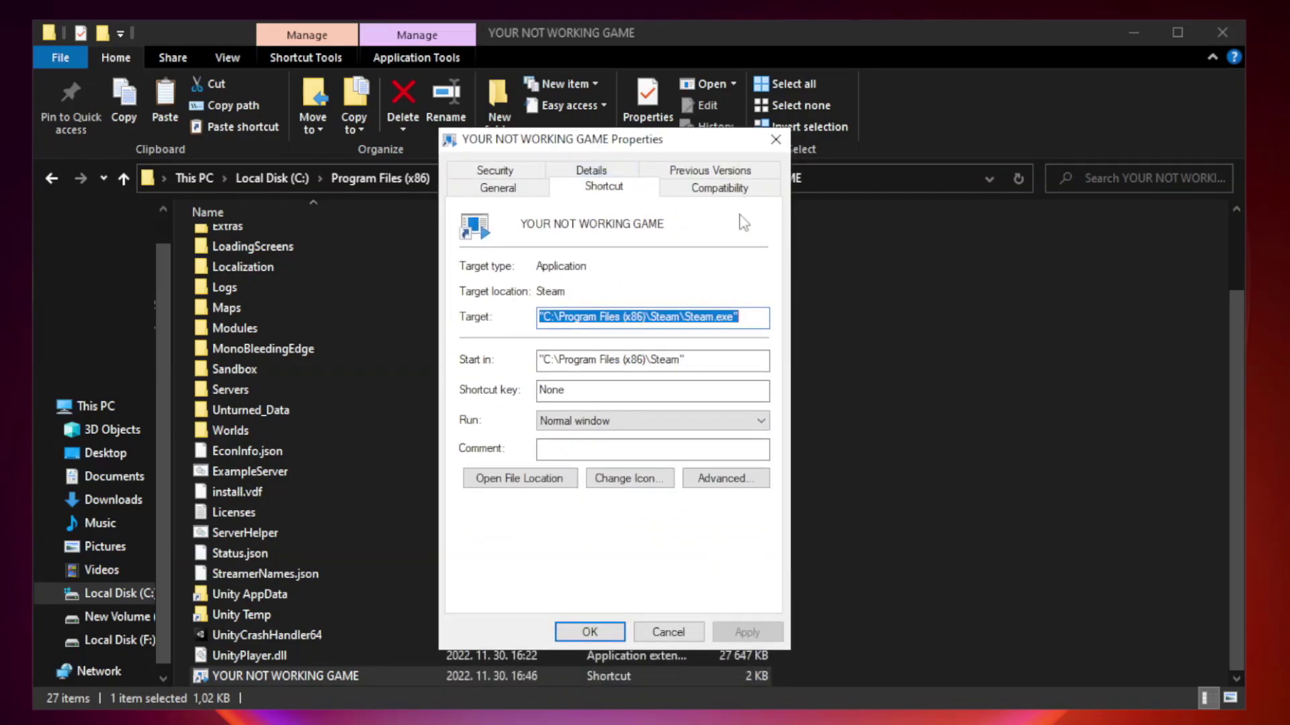
- Set the shortcut to Windows 8 compatibility mode, fullscreen optimizations off, run as administrator, and save
click(717, 189)
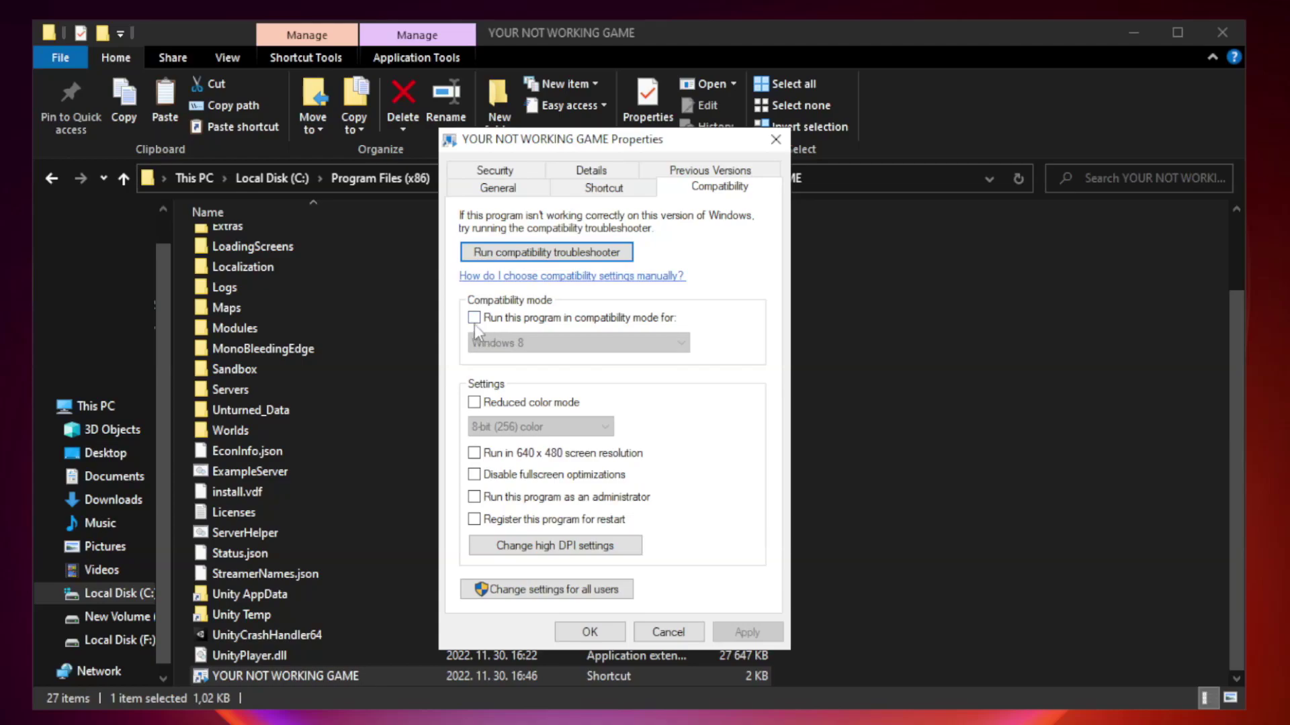
click(514, 323)
click(579, 343)
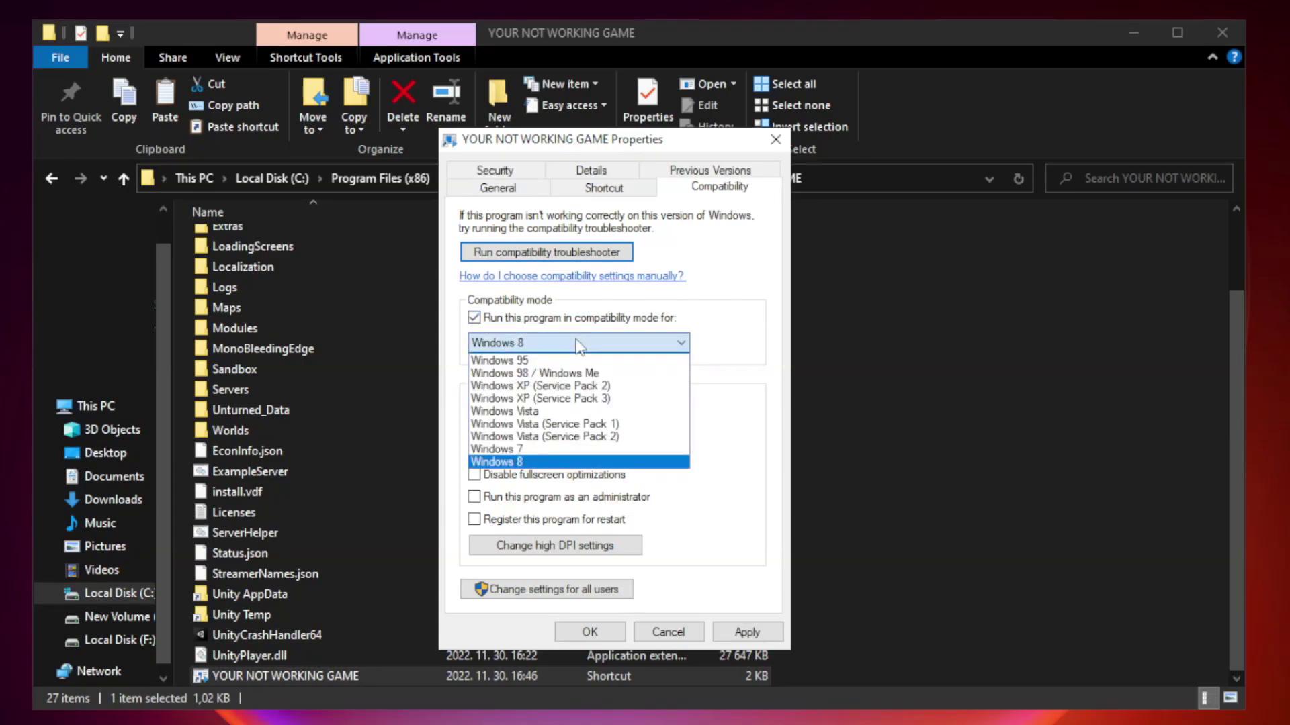
click(545, 462)
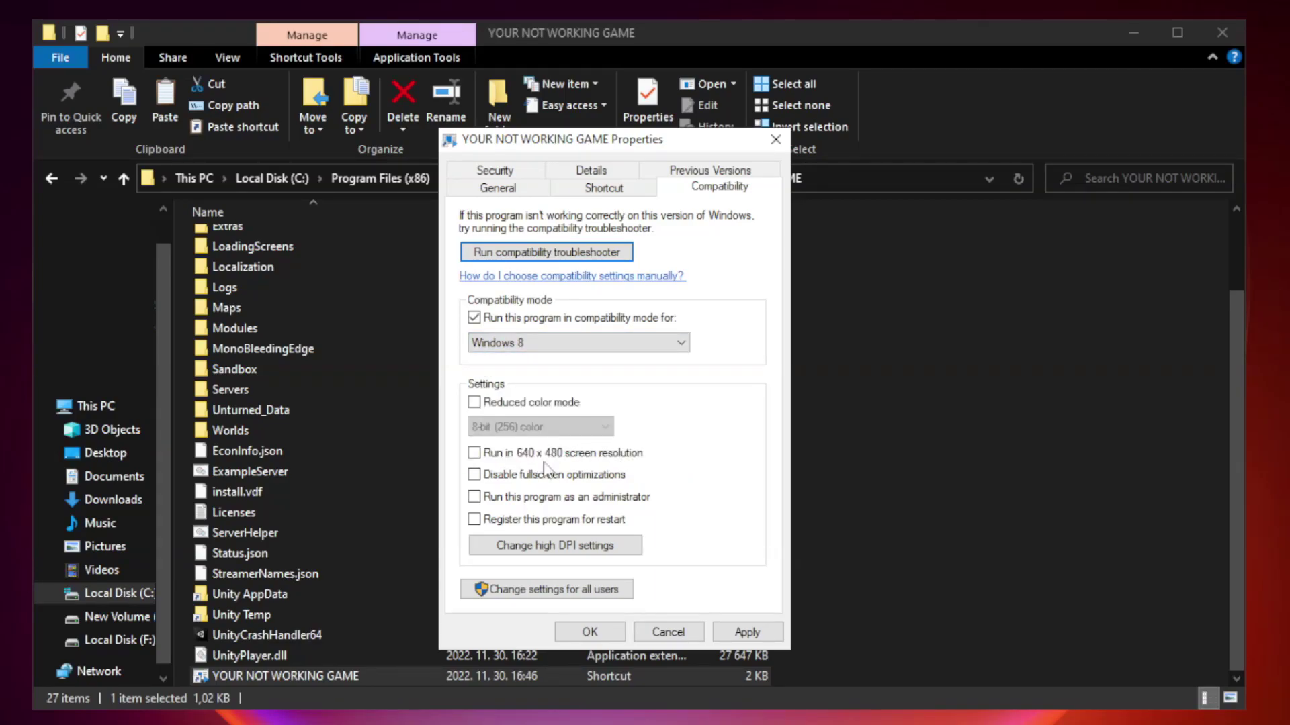
click(505, 482)
click(507, 505)
click(743, 634)
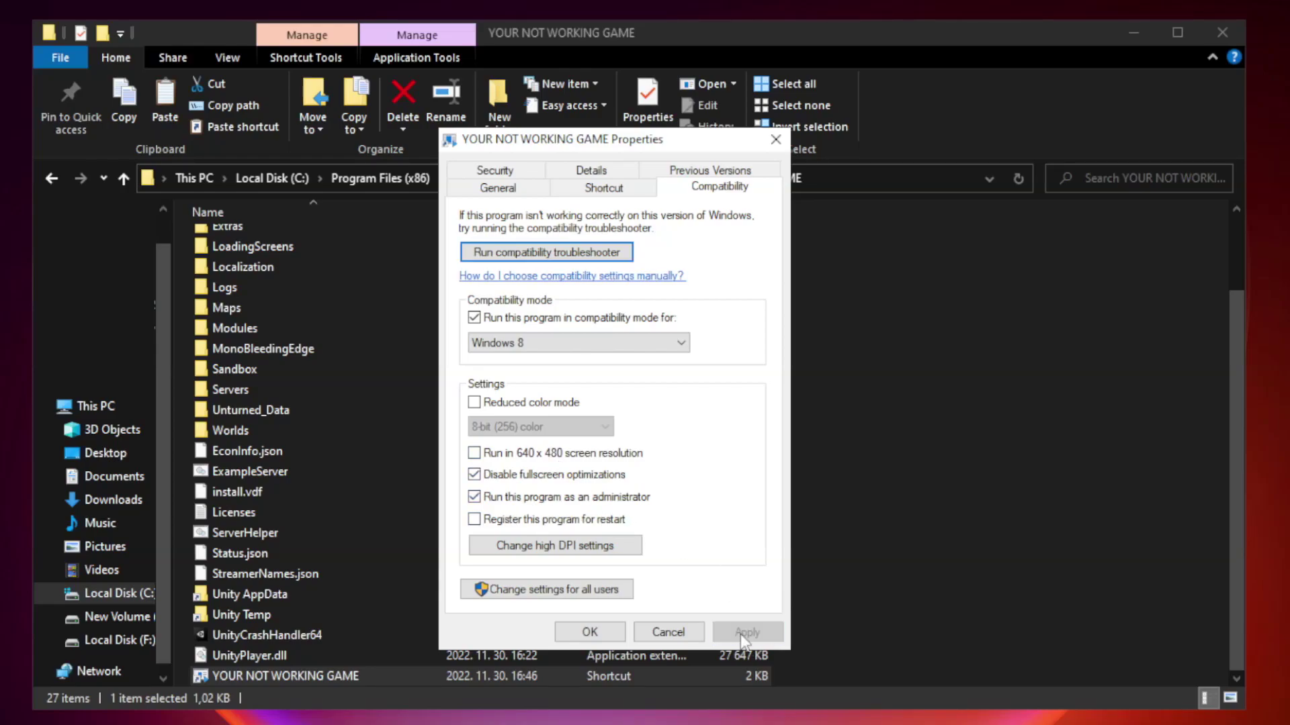
click(588, 633)
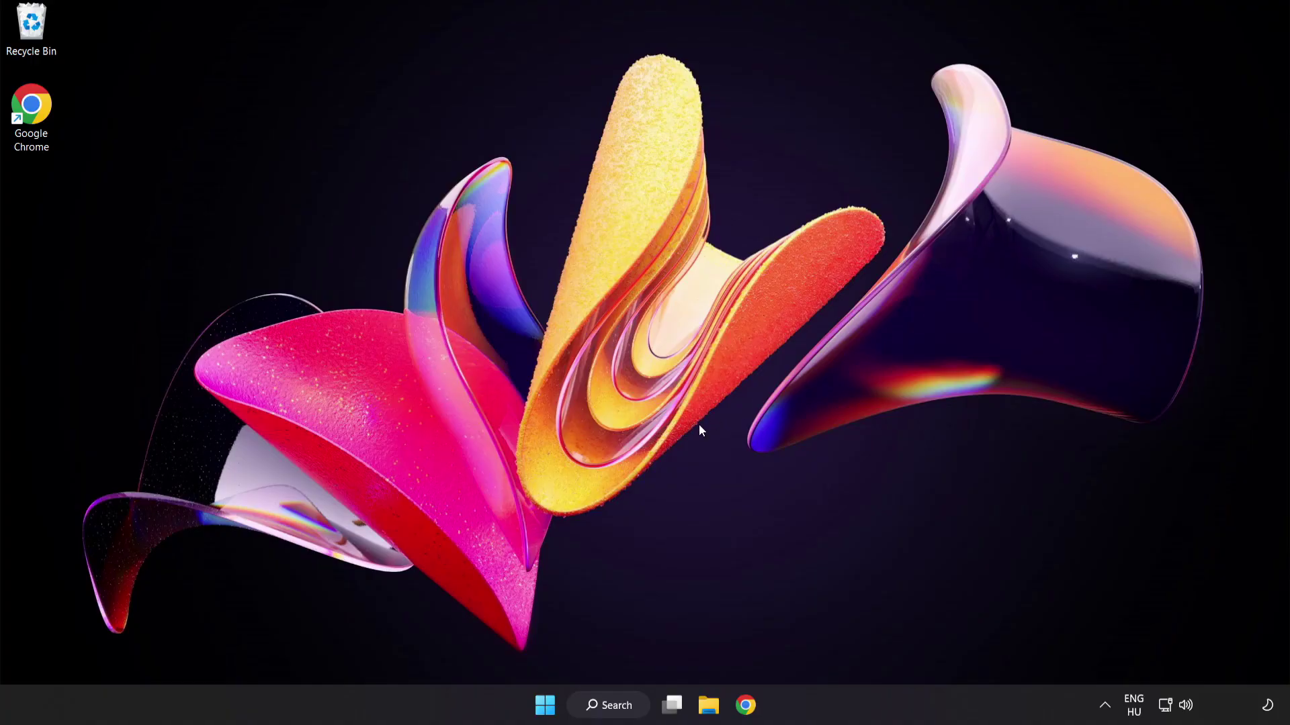
- Launch Task Manager from the Start button's Win+X quick-link menu
right_click(549, 709)
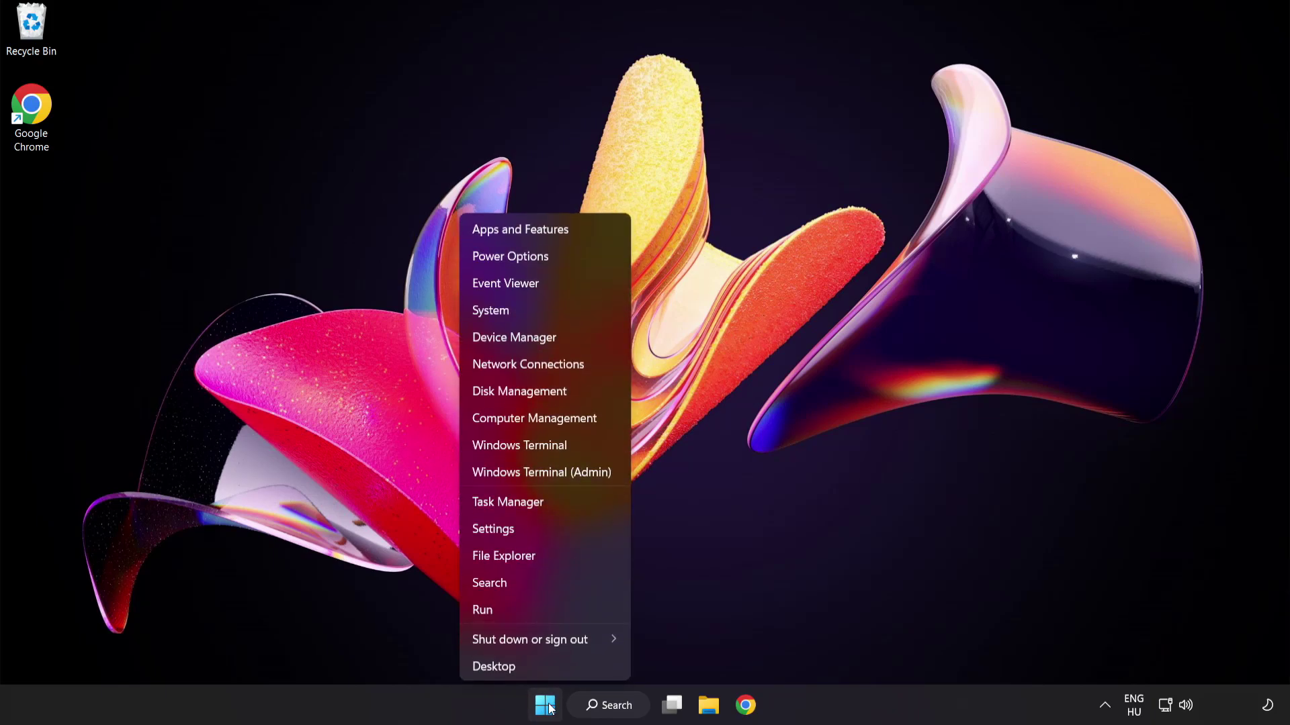
click(557, 503)
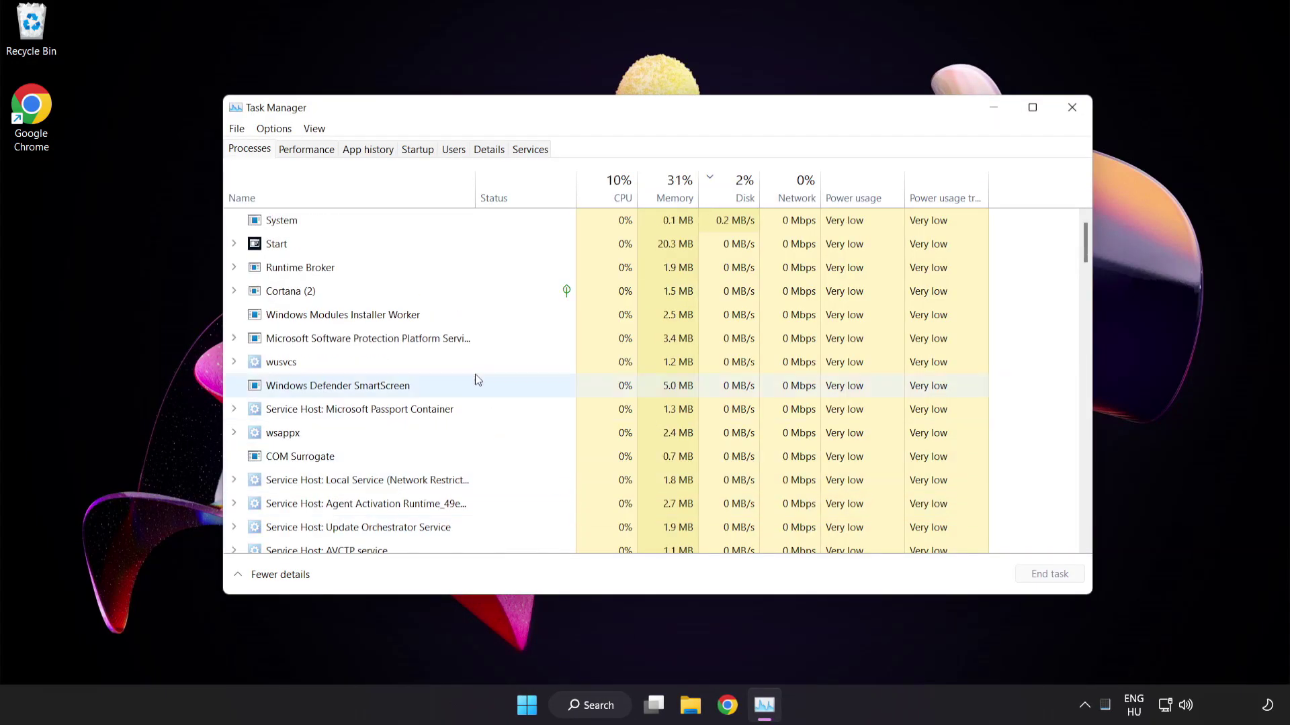
- Disable Cortana, Phone Link, Terminal and Windows Security notification icon at startup, leaving VMware Tools enabled
click(418, 150)
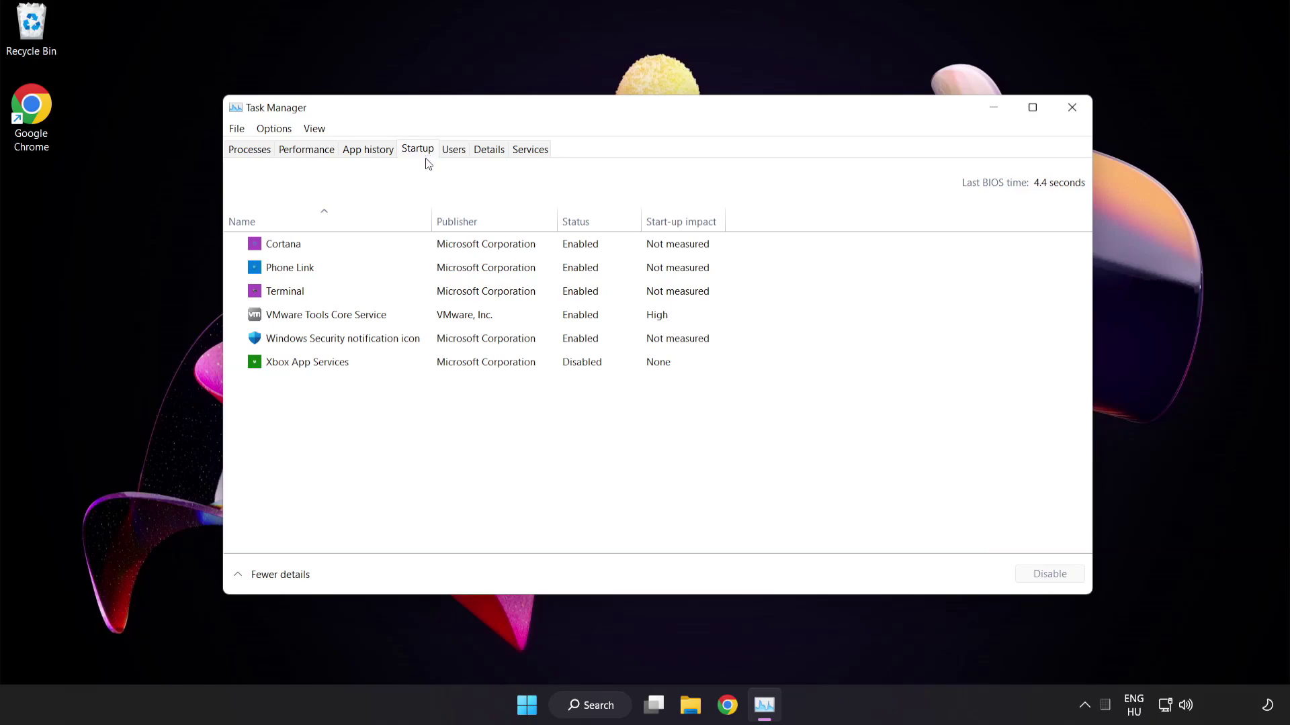
click(427, 251)
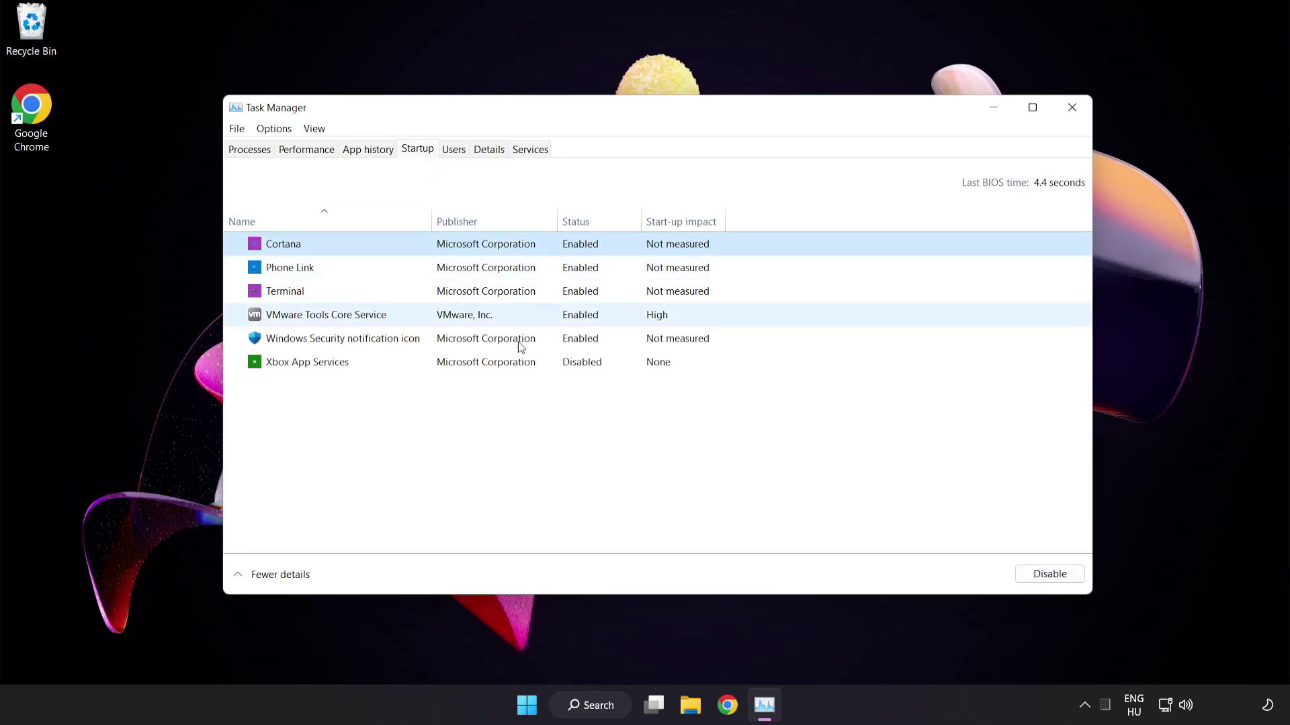
click(1058, 582)
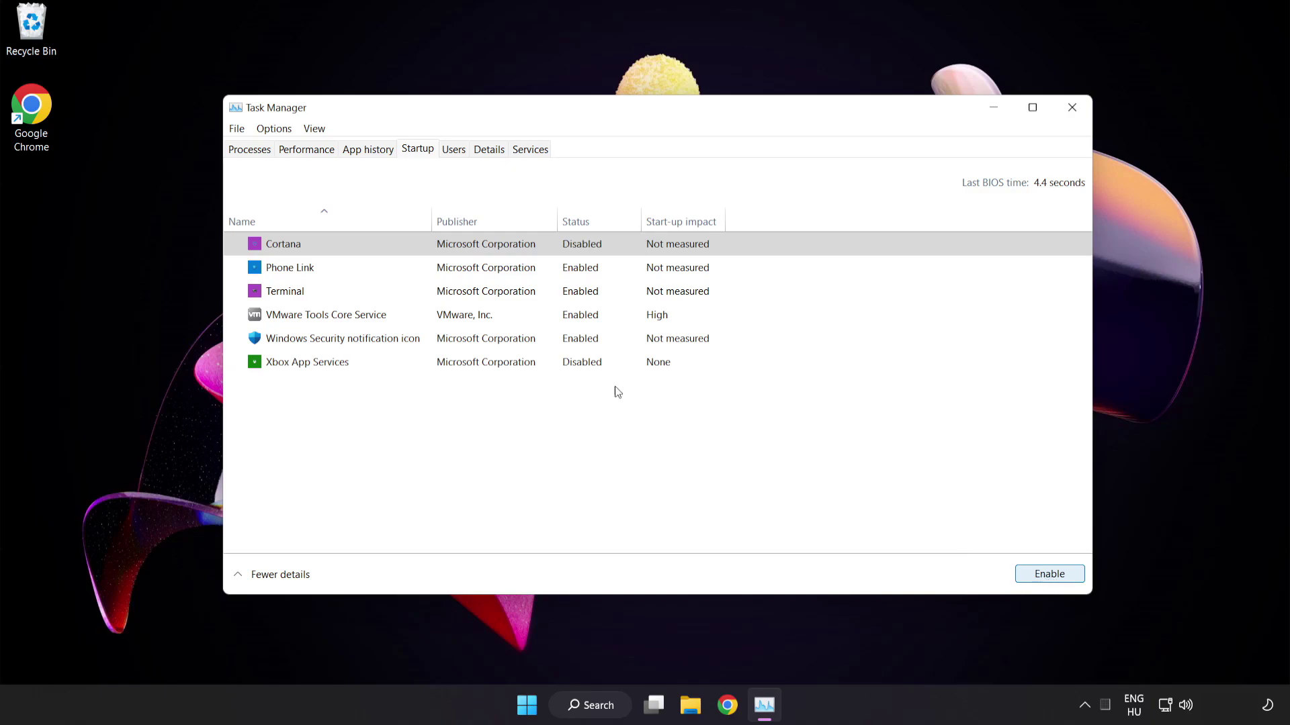
click(399, 268)
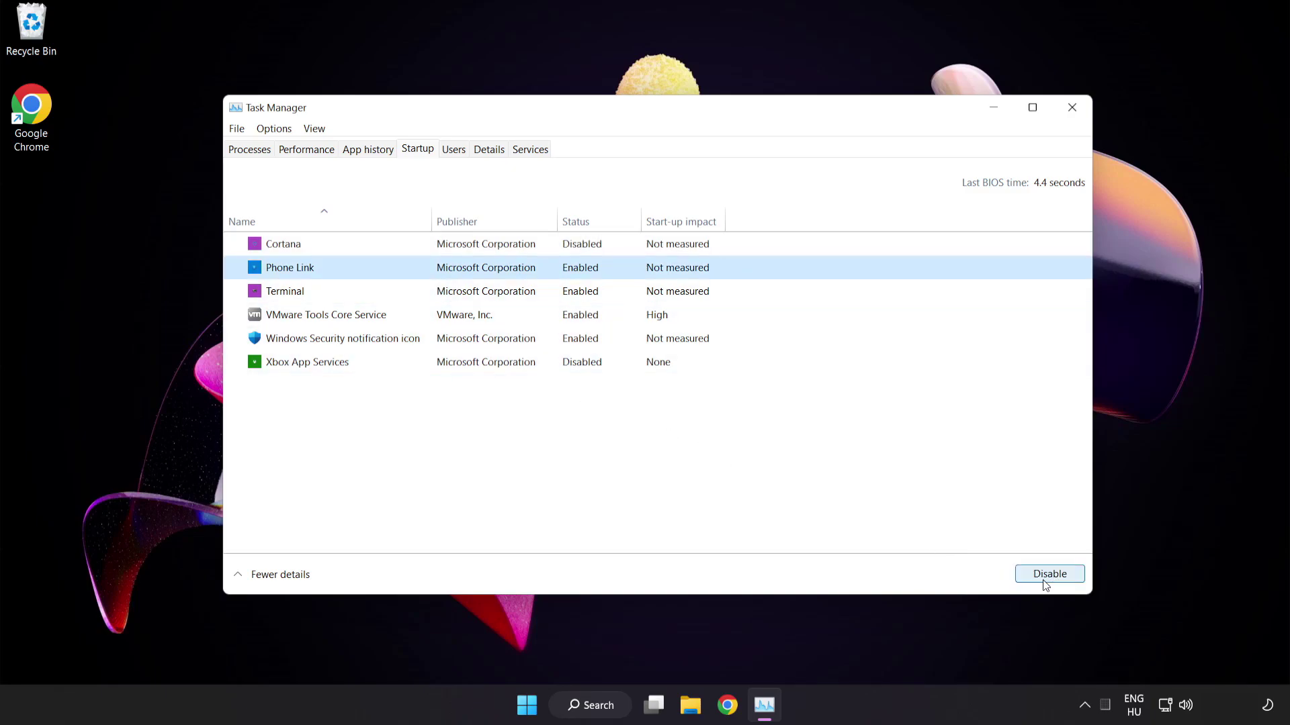
click(1044, 581)
click(408, 292)
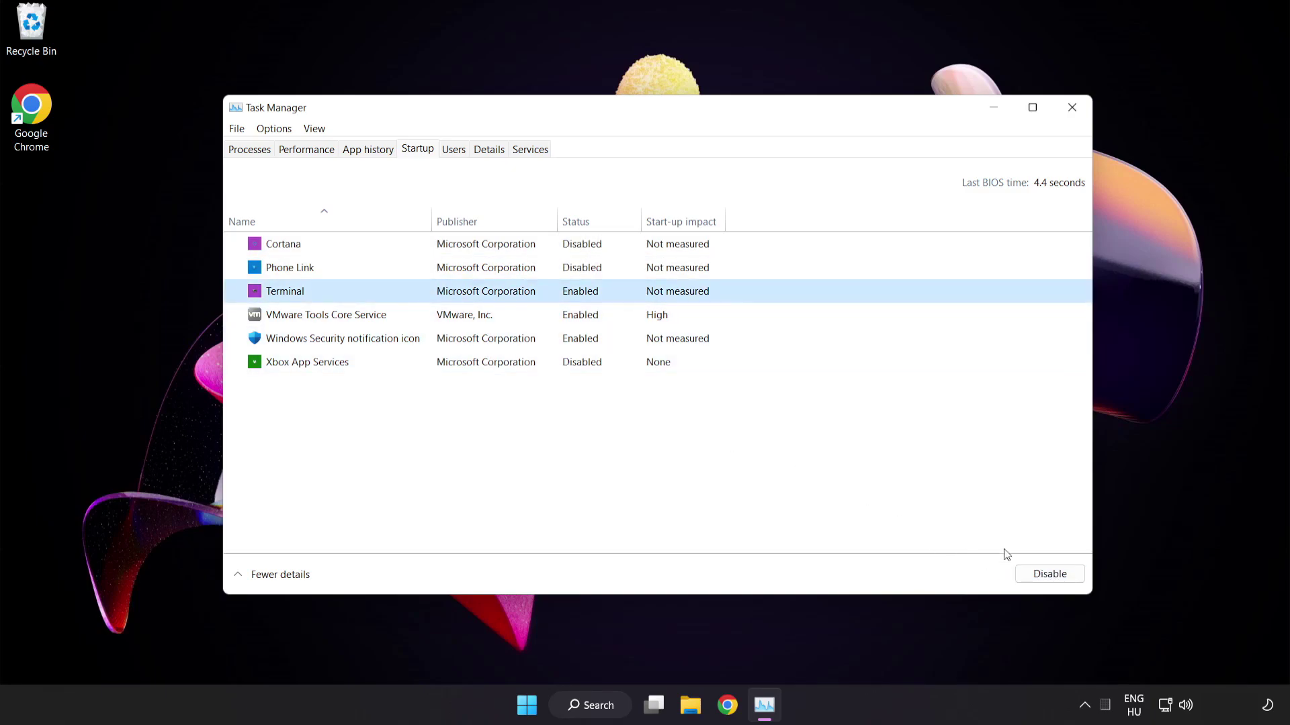
click(1031, 575)
click(435, 341)
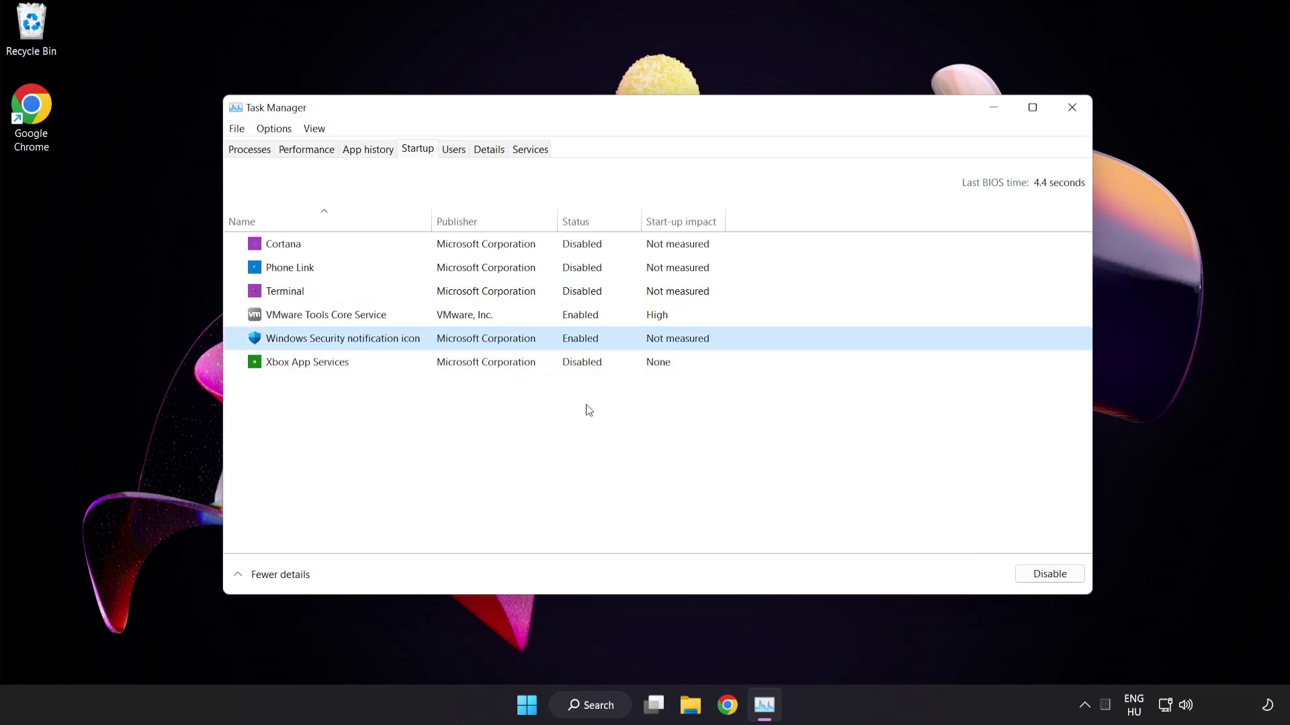
click(1041, 576)
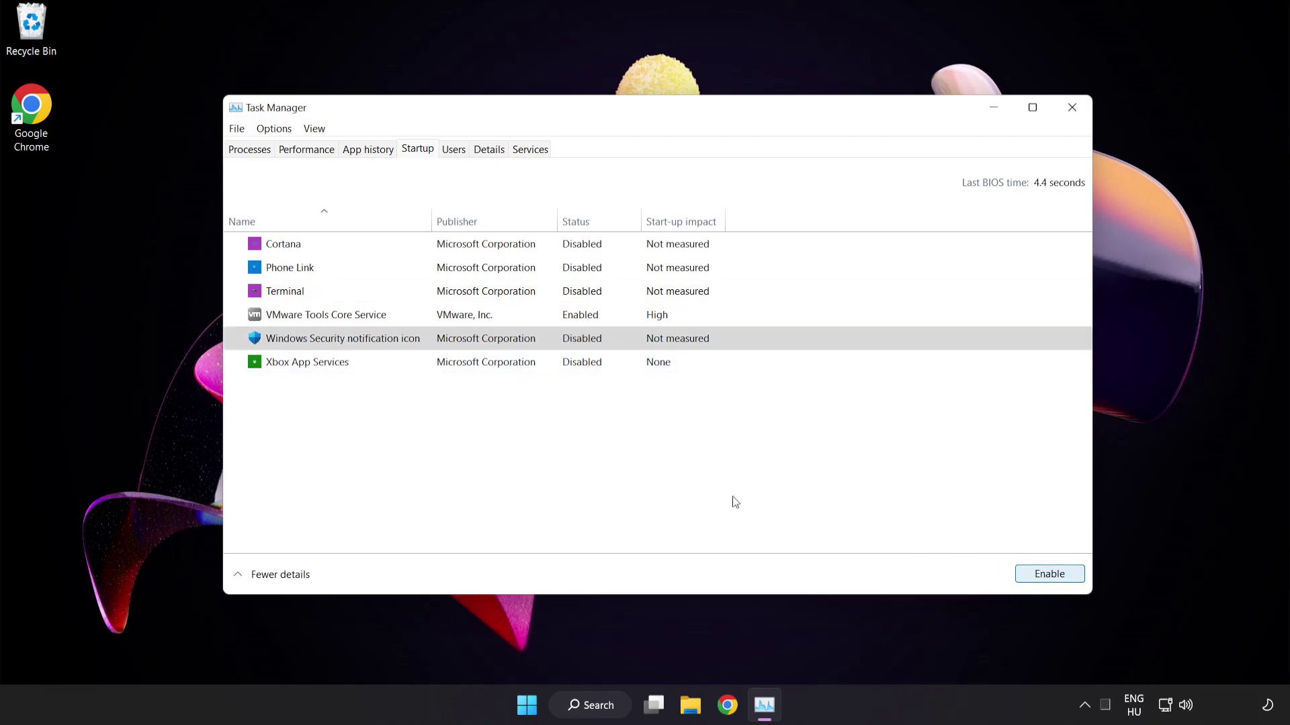
- Close Task Manager, return to Chrome's DirectX page and download the web installer dxwebsetup.exe
click(1072, 108)
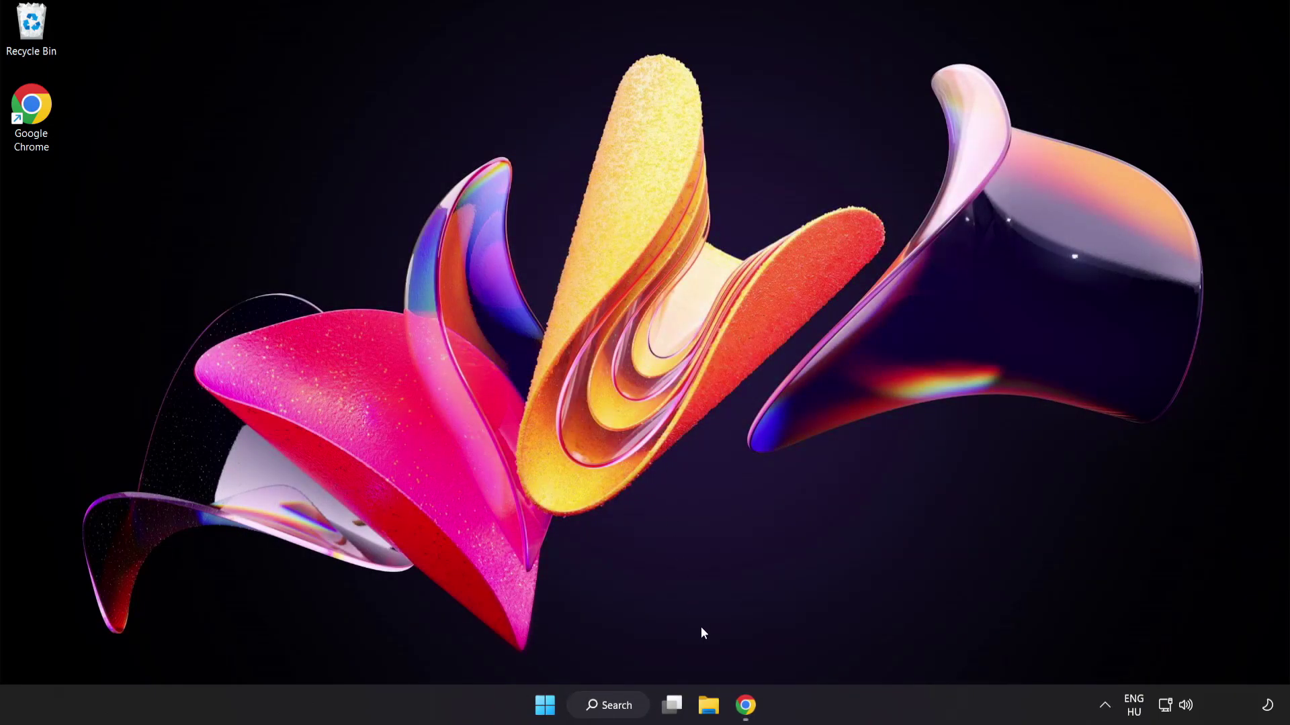
click(746, 706)
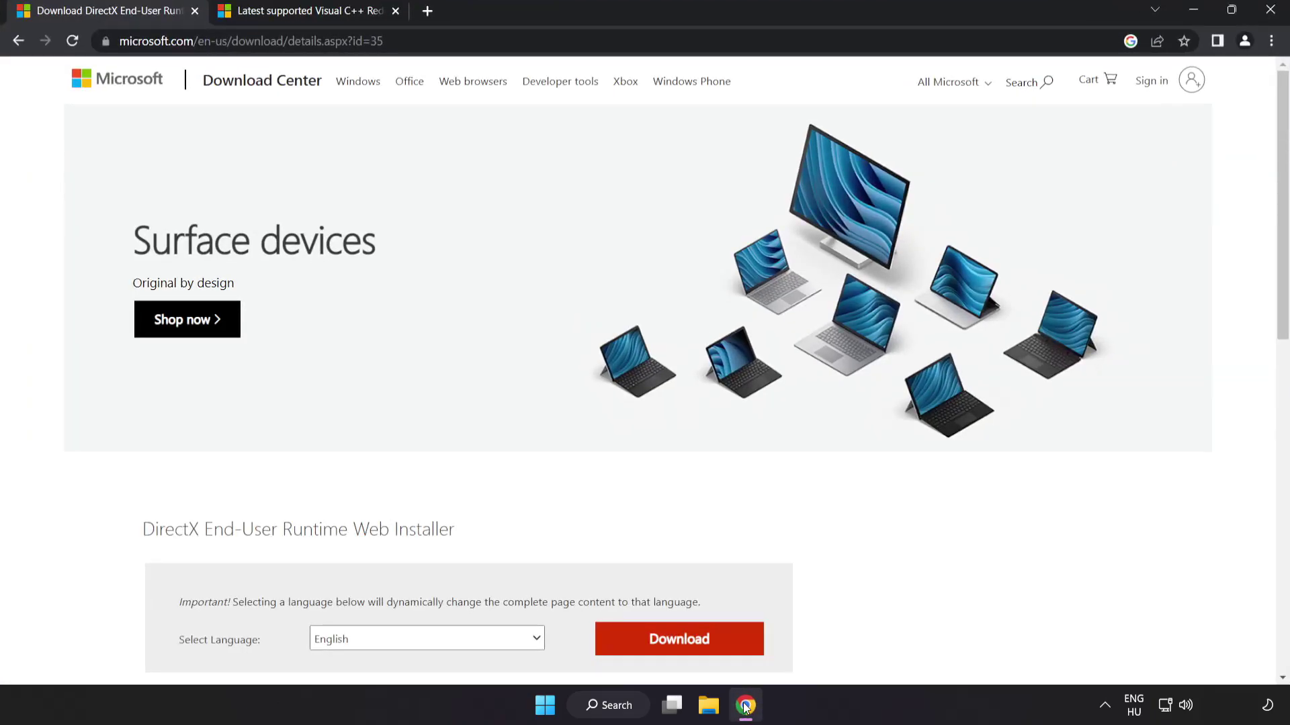
click(430, 42)
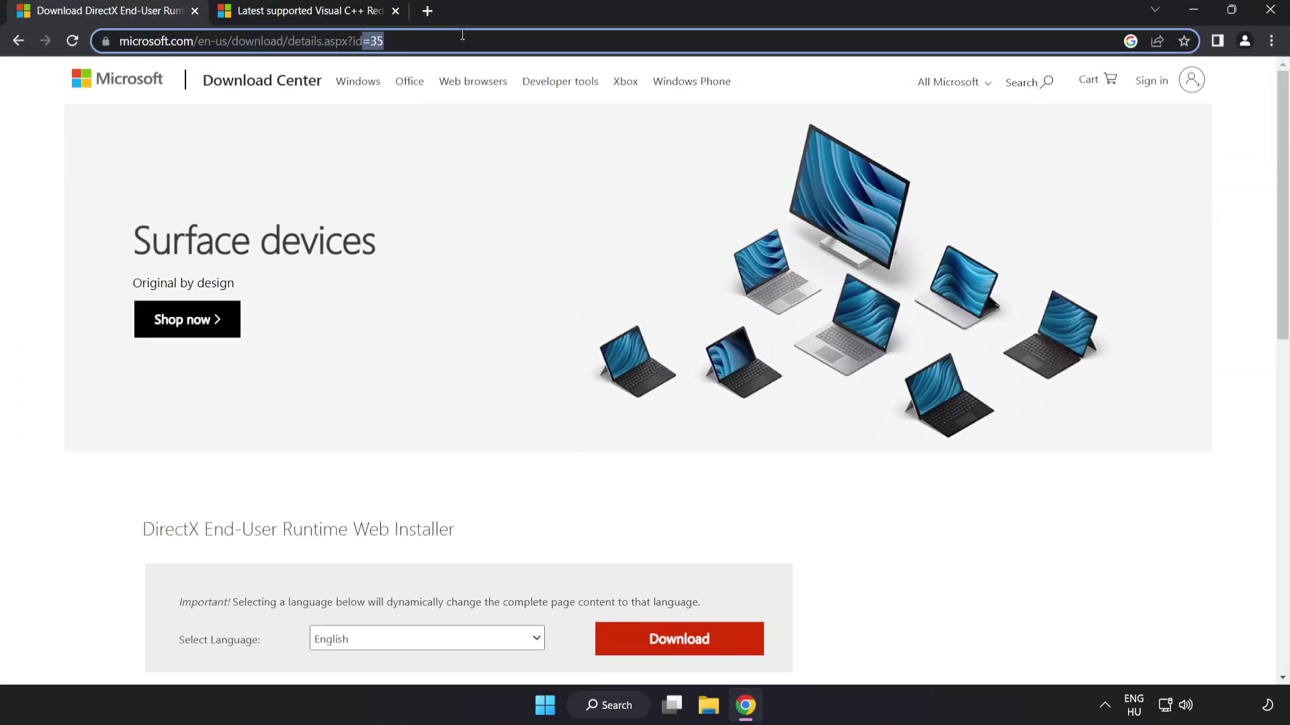
click(898, 538)
scroll(896, 535, down, 2)
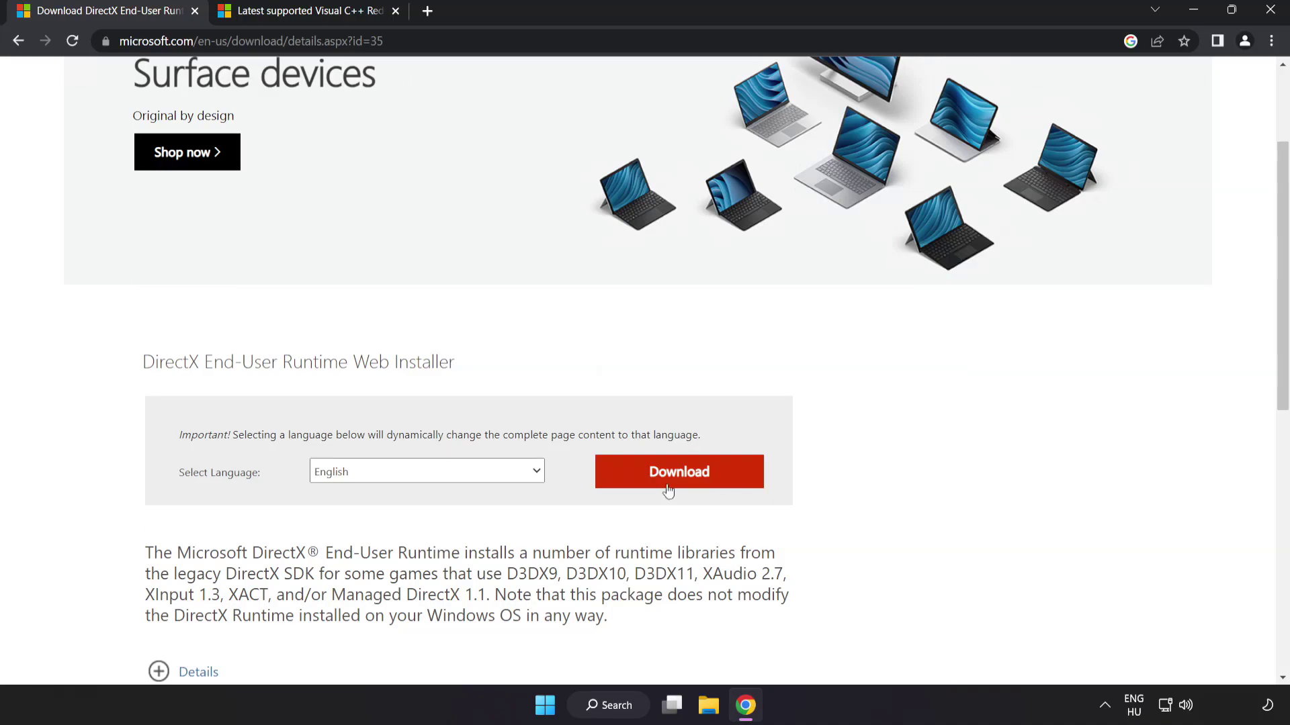
click(695, 486)
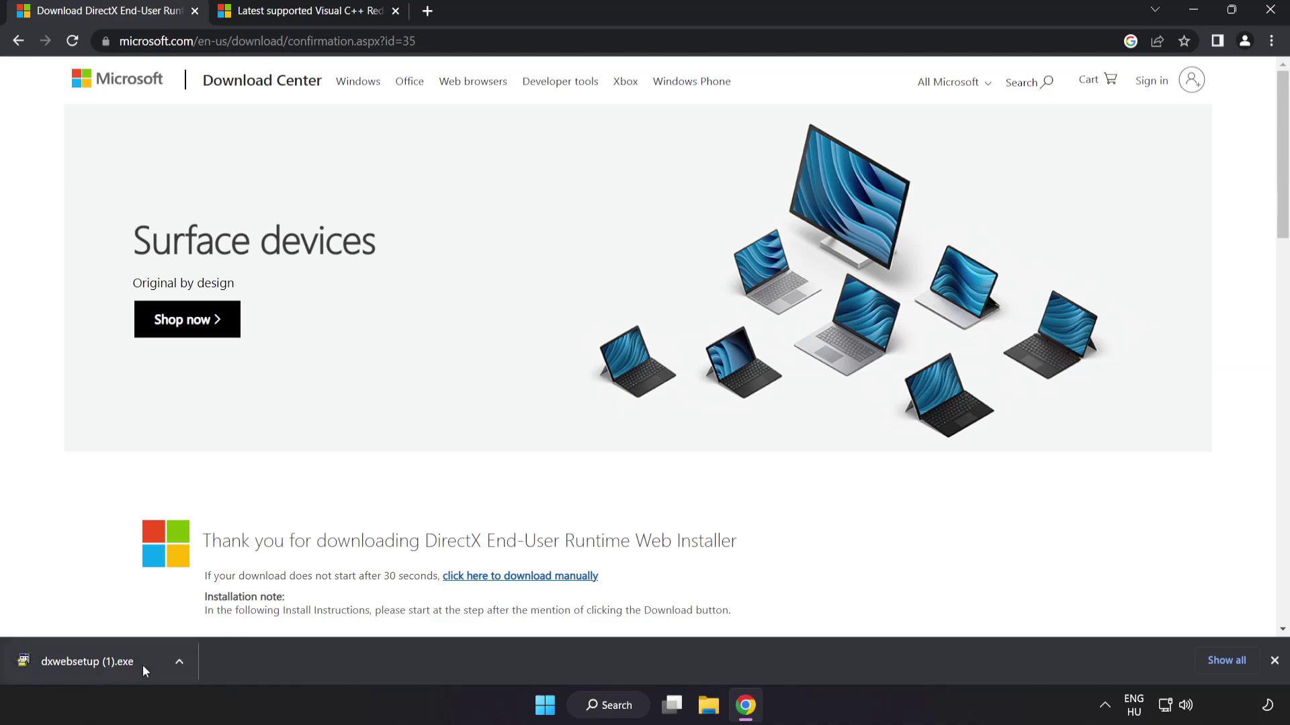
- Run dxwebsetup (1).exe, accept the licence, untick Install the Bing Bar and finish setup
click(108, 663)
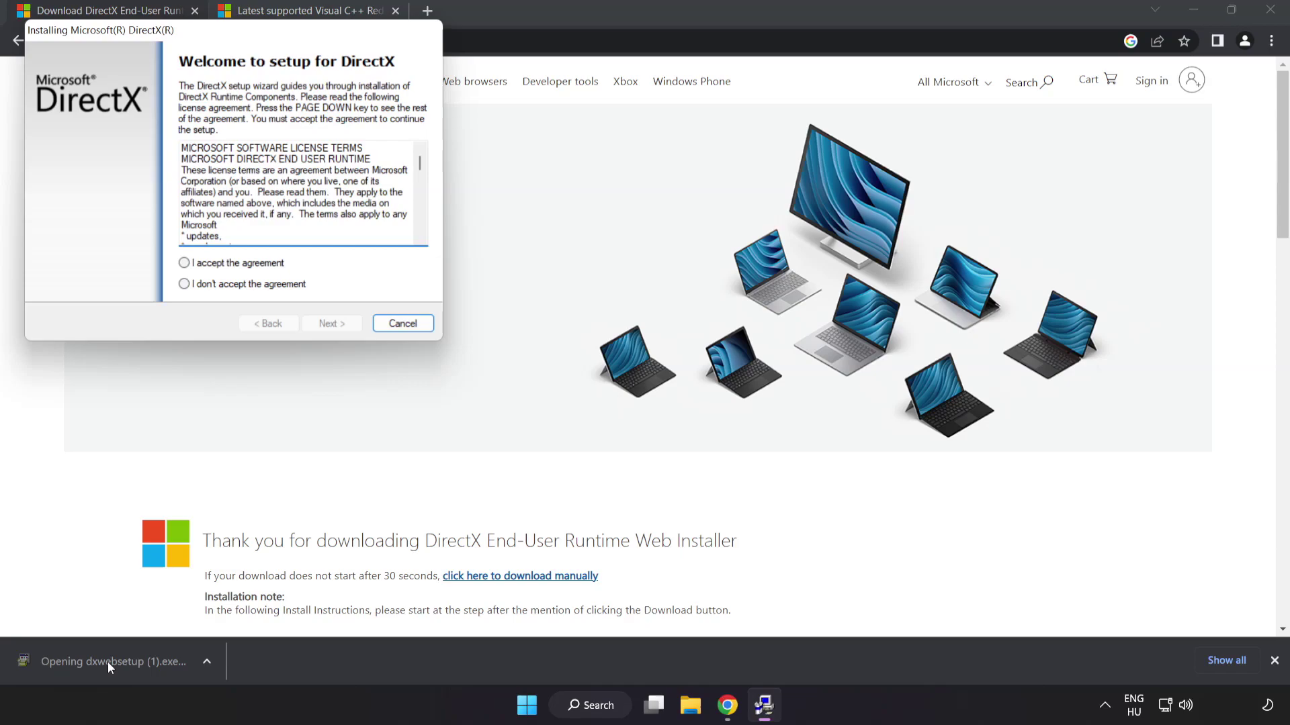
drag(192, 29, 586, 166)
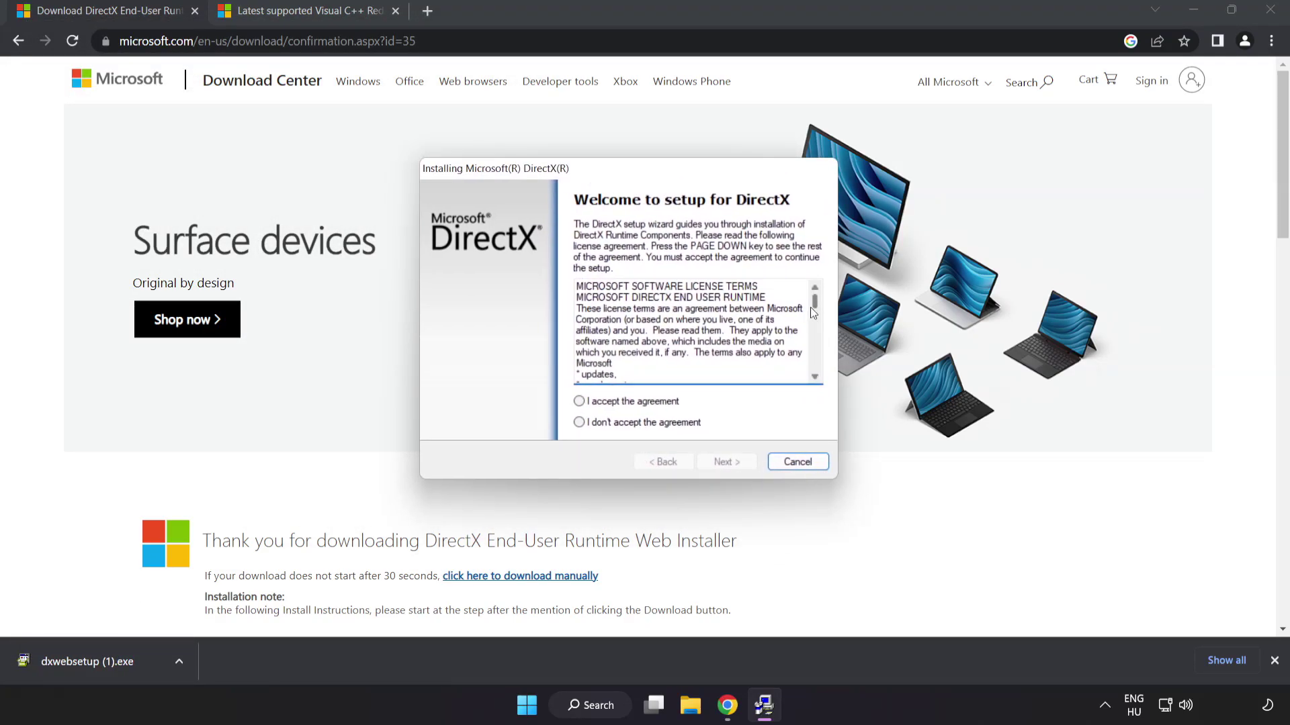
drag(811, 306, 823, 374)
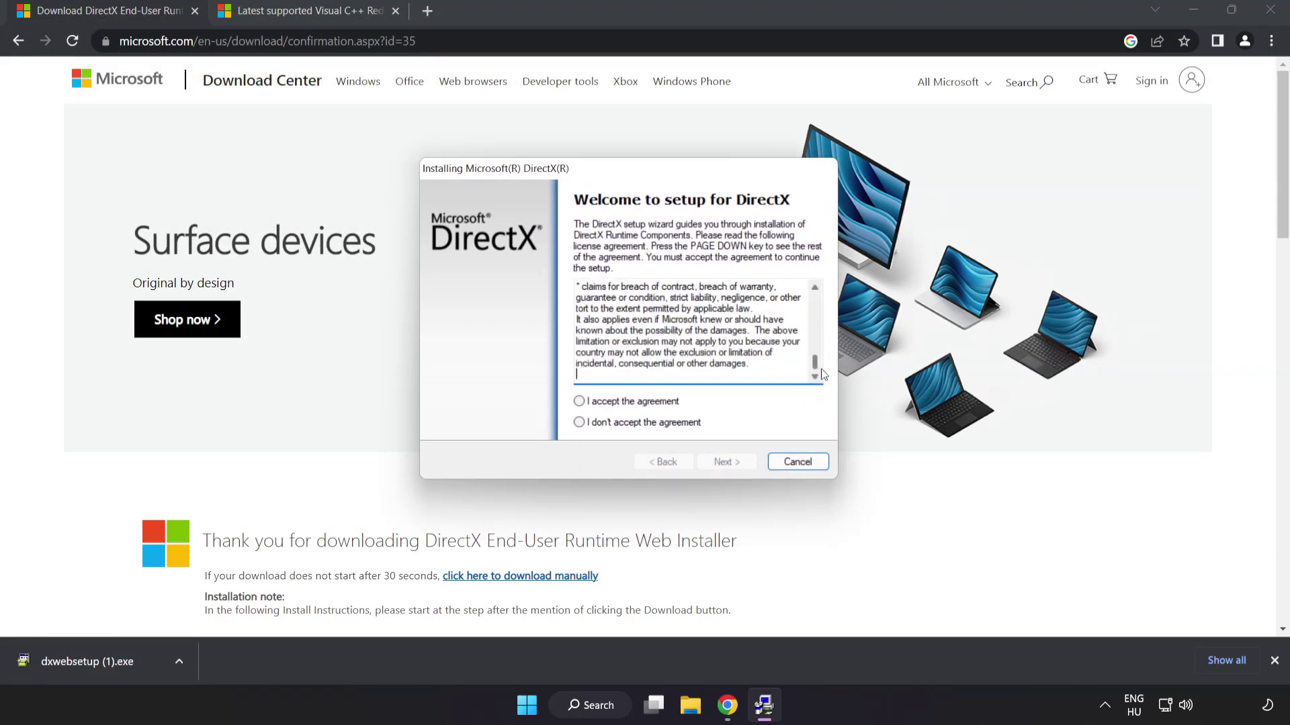
click(603, 406)
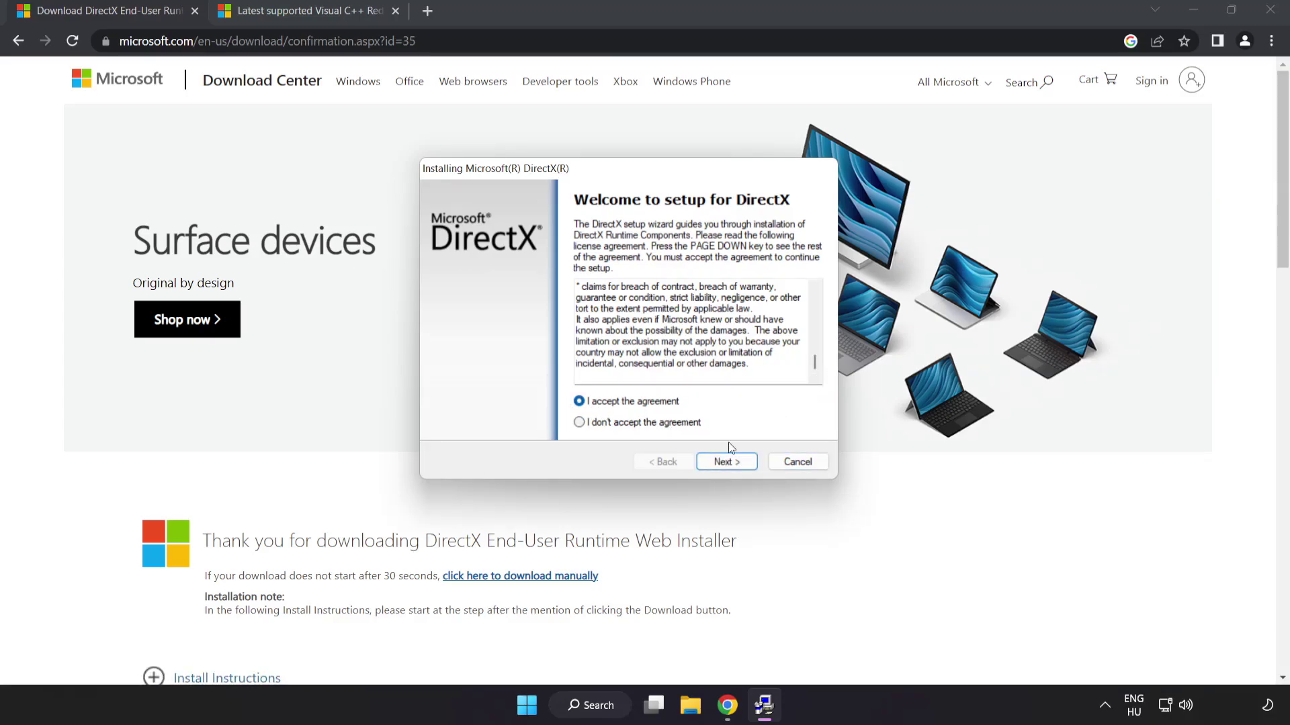
click(726, 465)
click(570, 344)
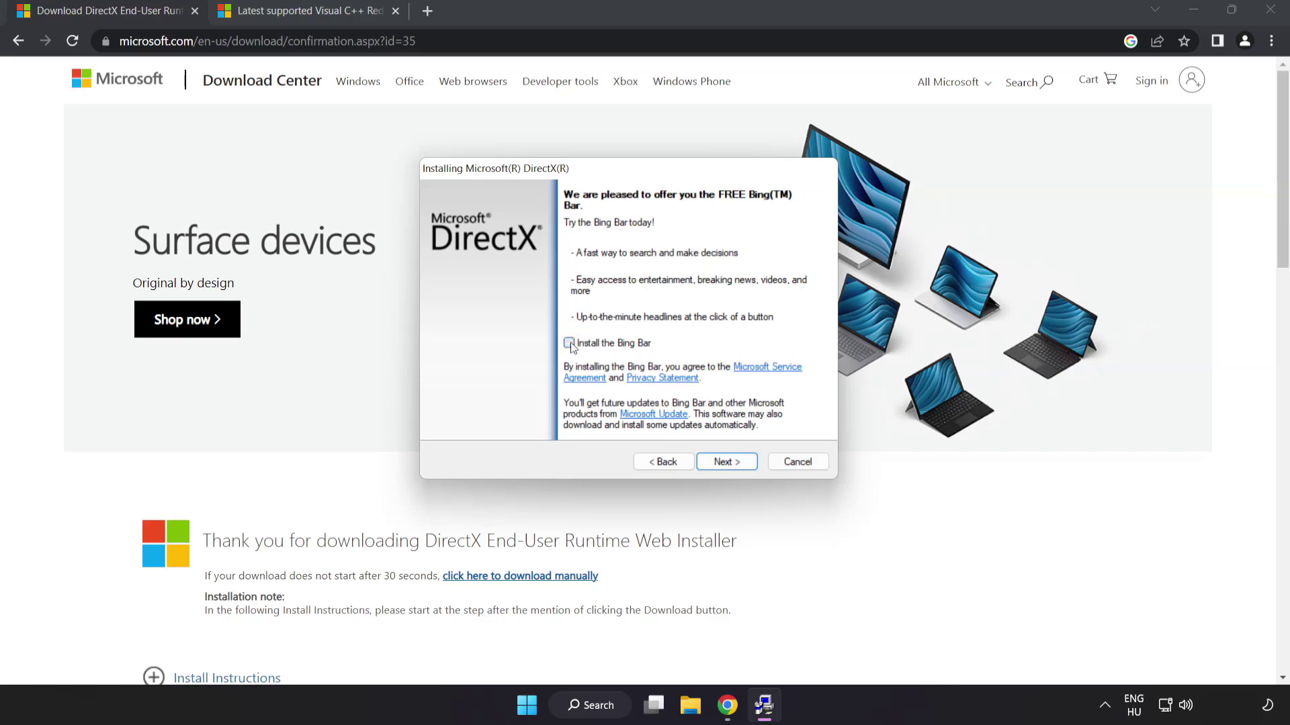
click(727, 462)
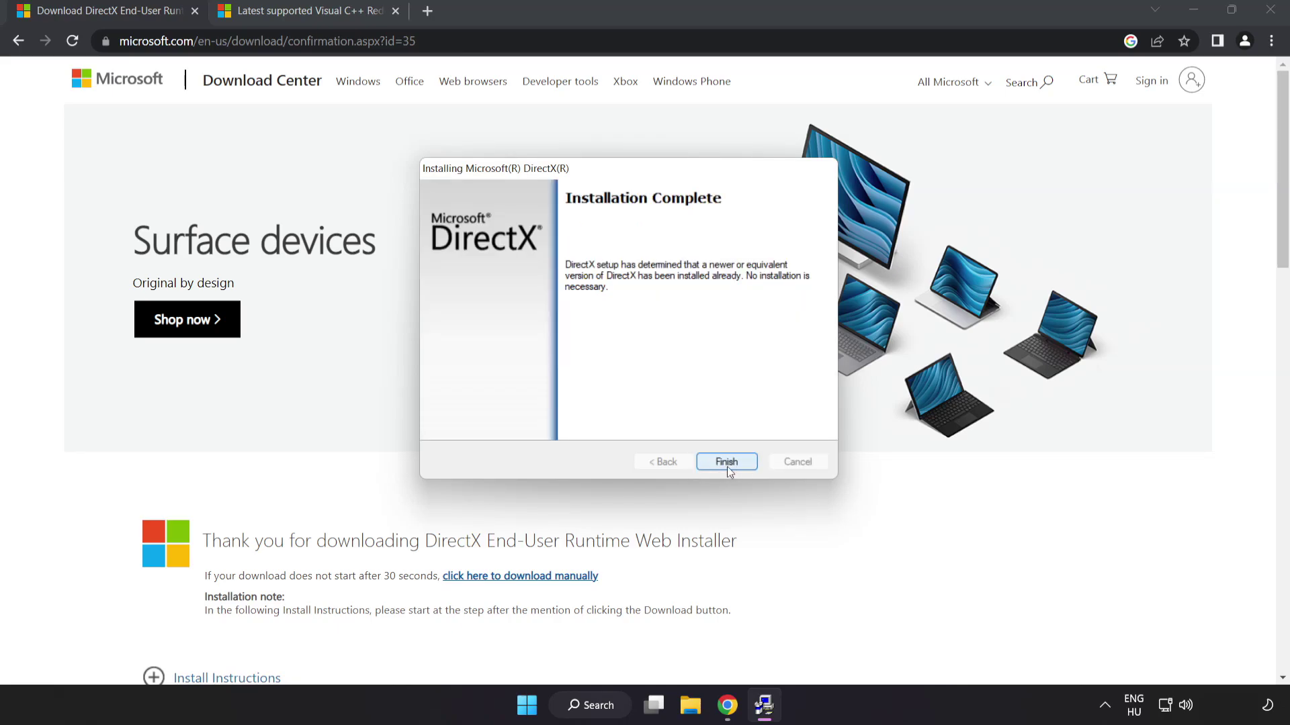
click(727, 463)
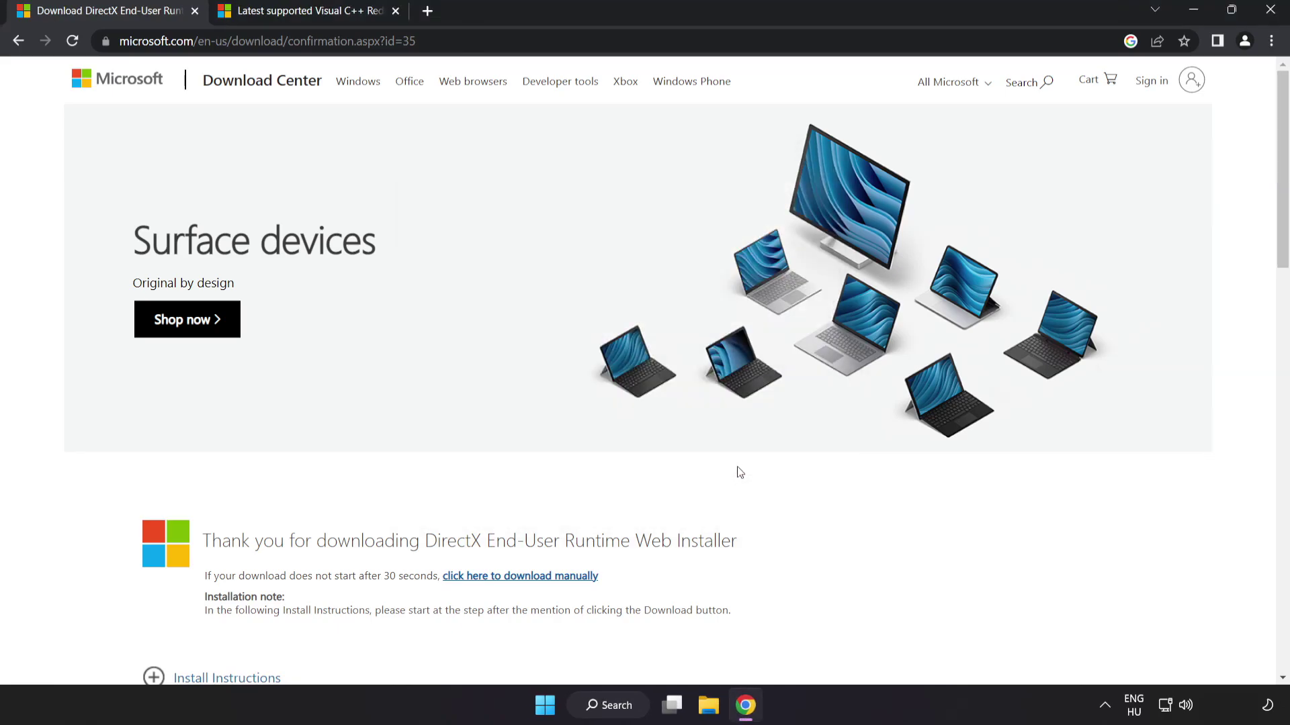
- Close the DirectX tab and scroll to the Visual Studio 2015–2022 redistributable table
click(195, 11)
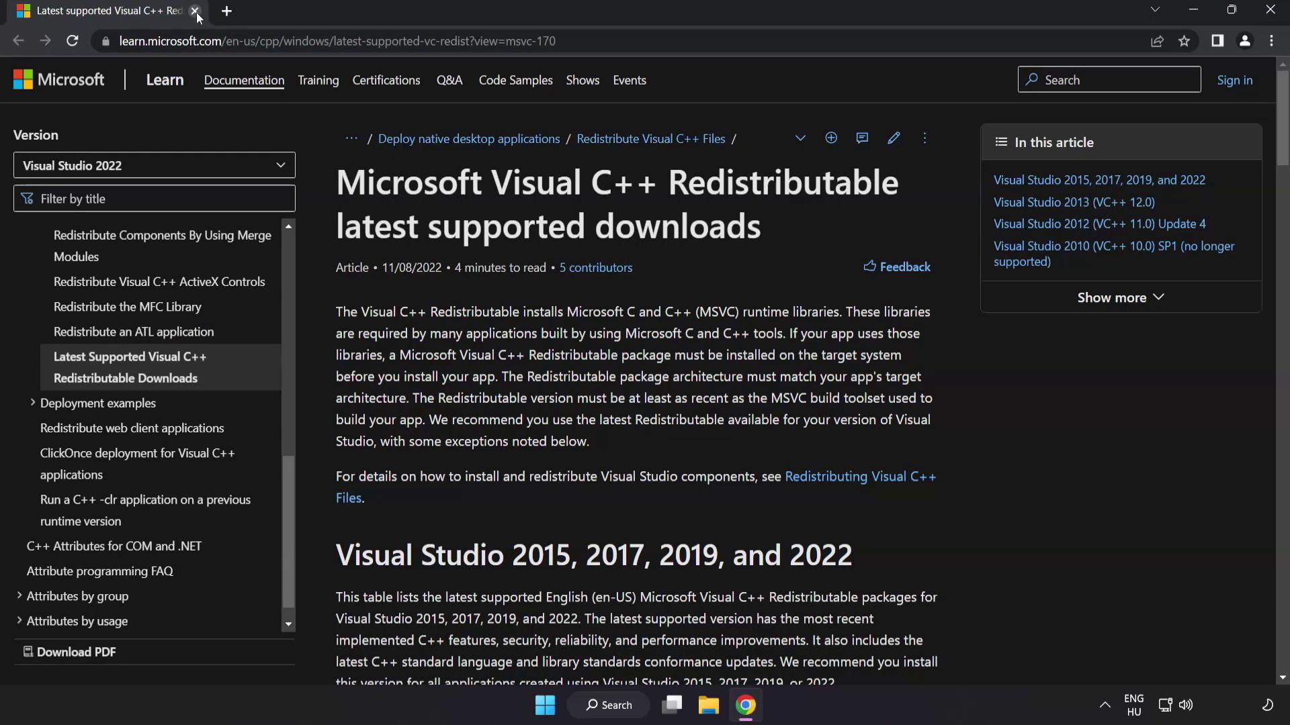
click(403, 41)
click(665, 41)
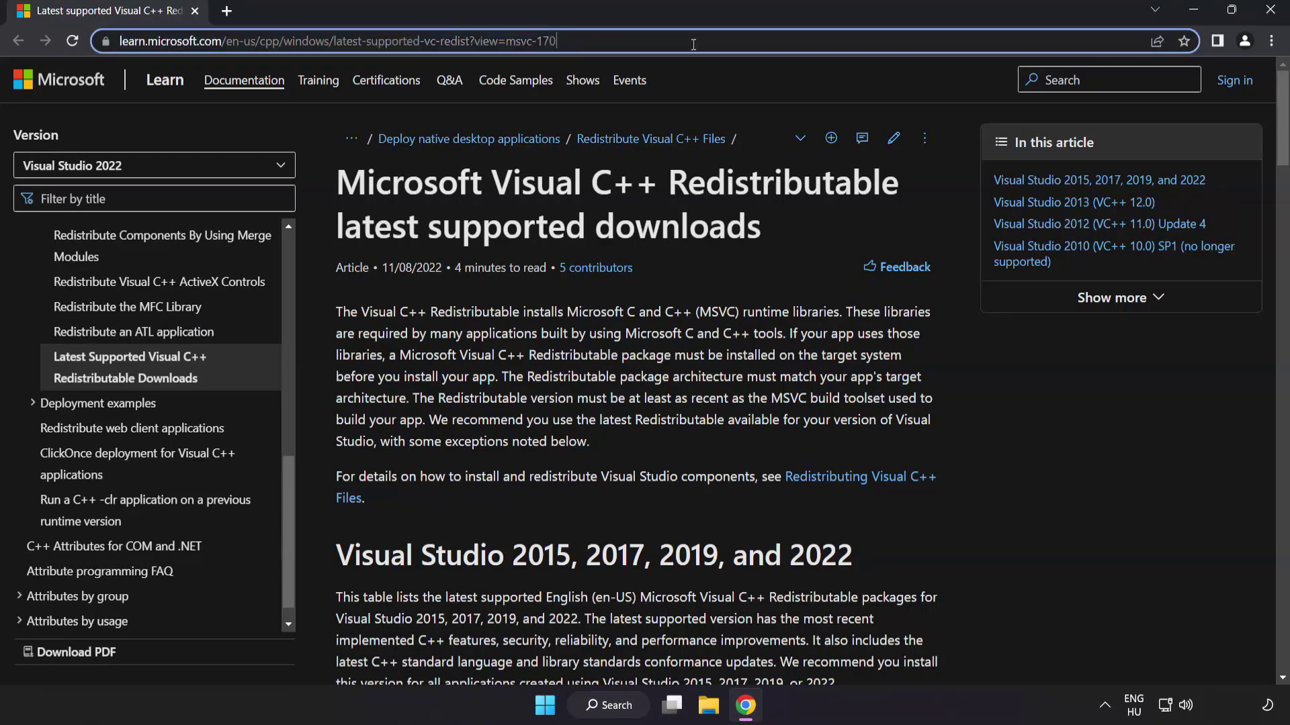
click(663, 190)
scroll(1279, 153, down, 2)
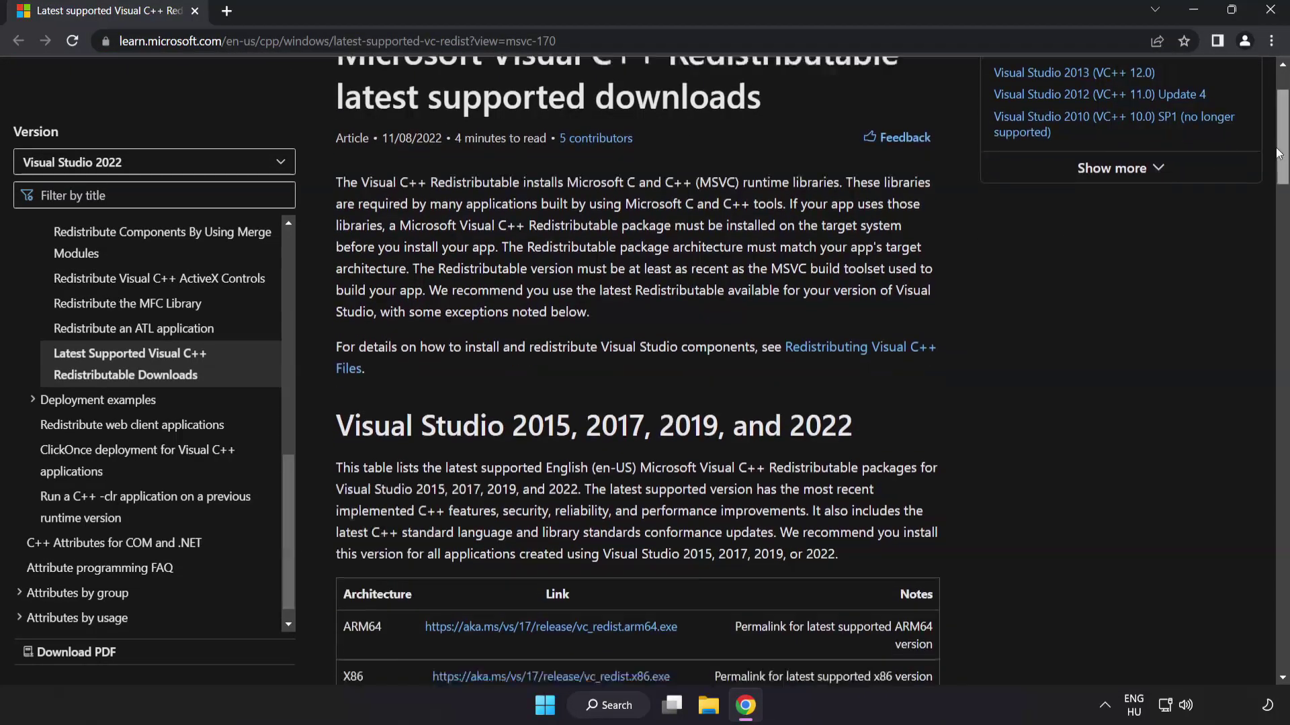
scroll(1279, 153, down, 6)
scroll(806, 315, up, 2)
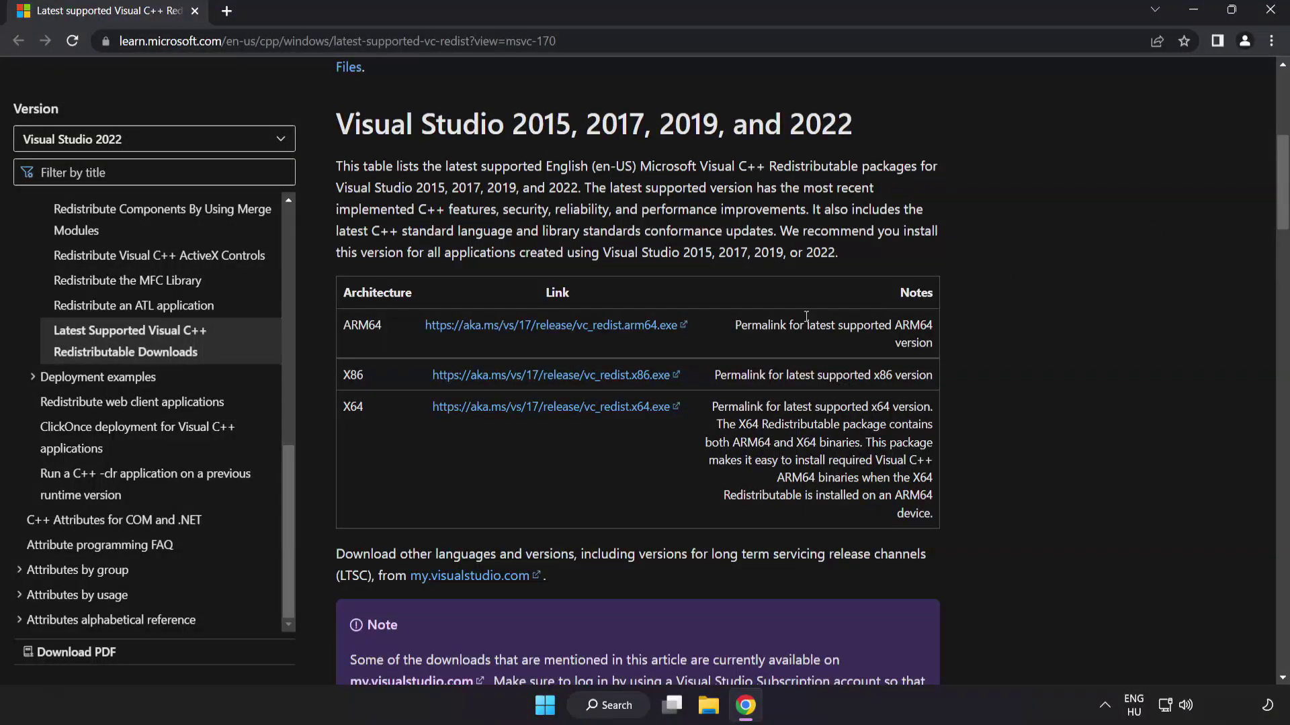
- Download the ARM64, x86 and x64 vc_redist installers
click(534, 328)
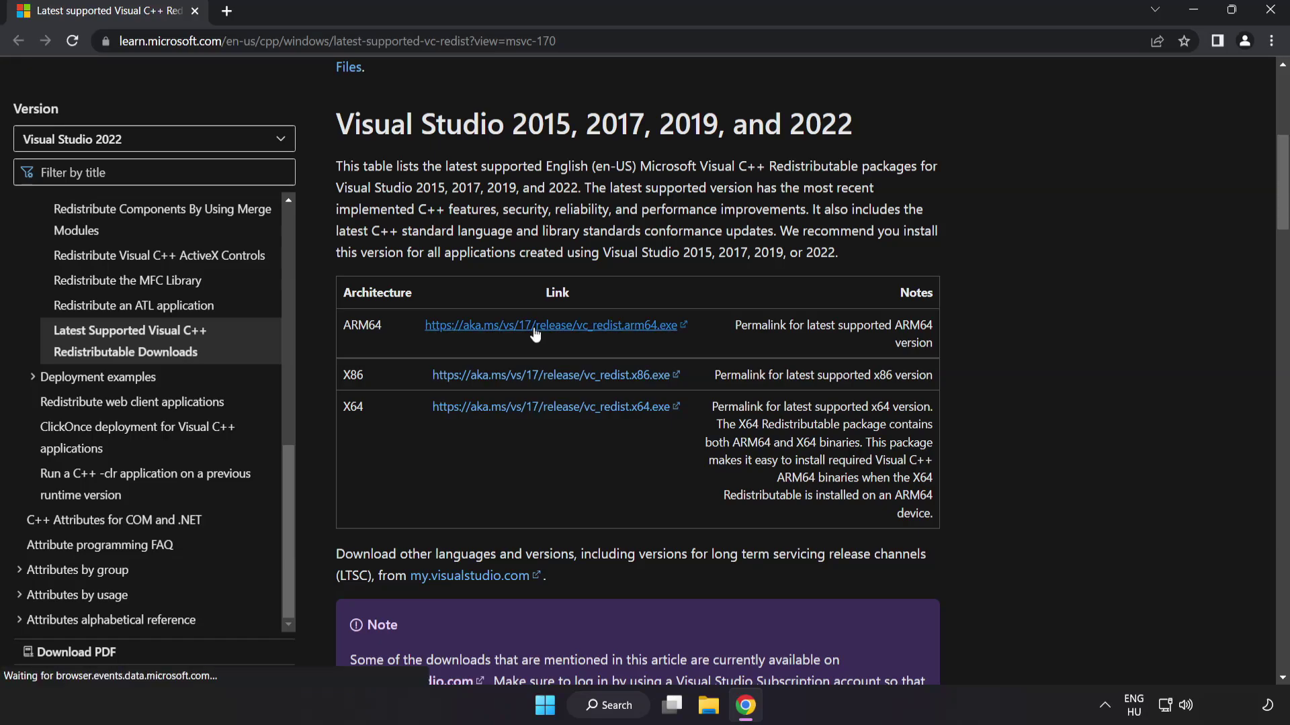
click(545, 374)
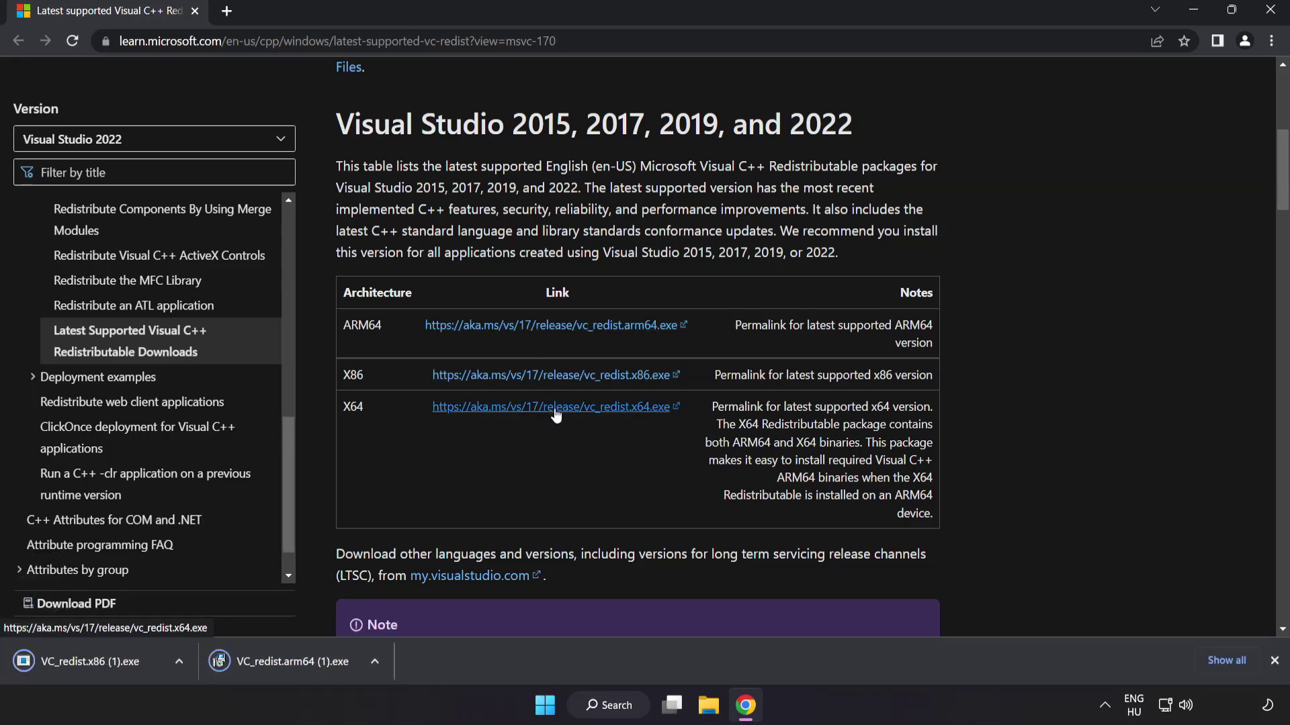
click(556, 414)
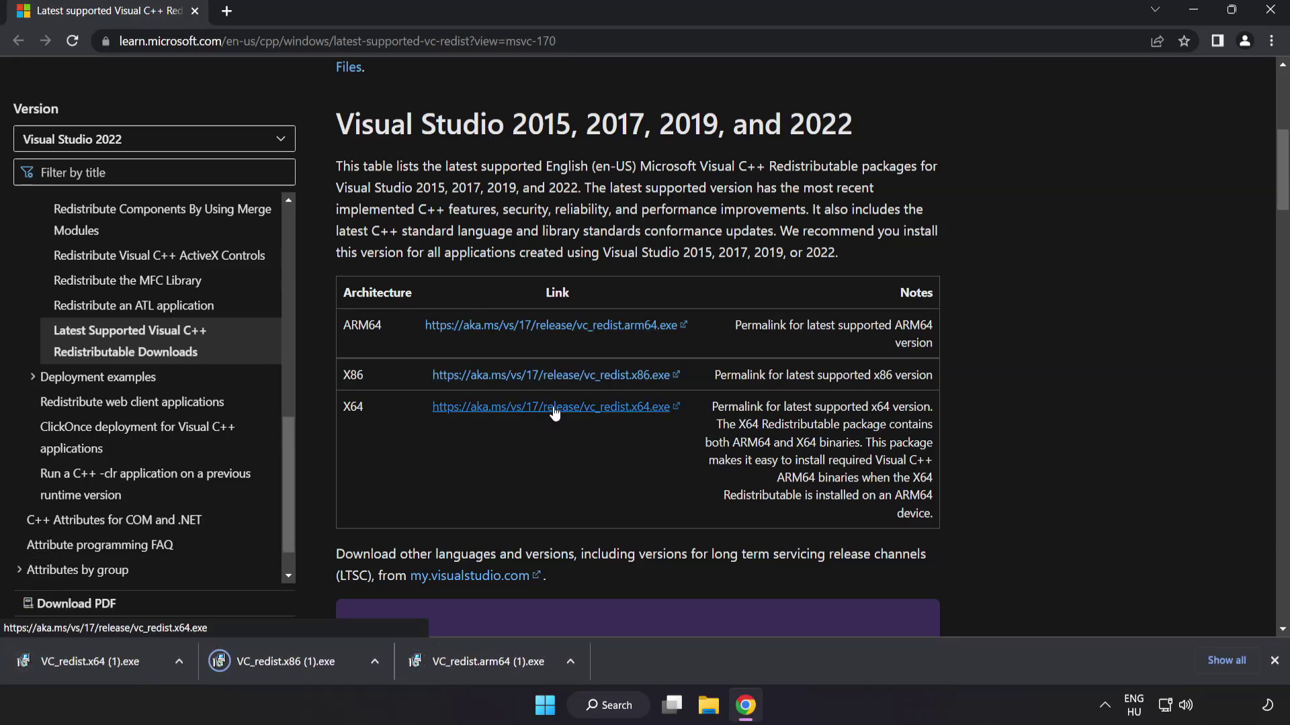
- Run the ARM64 VC_redist installer, agree to the licence, install, and dismiss its failure
click(485, 663)
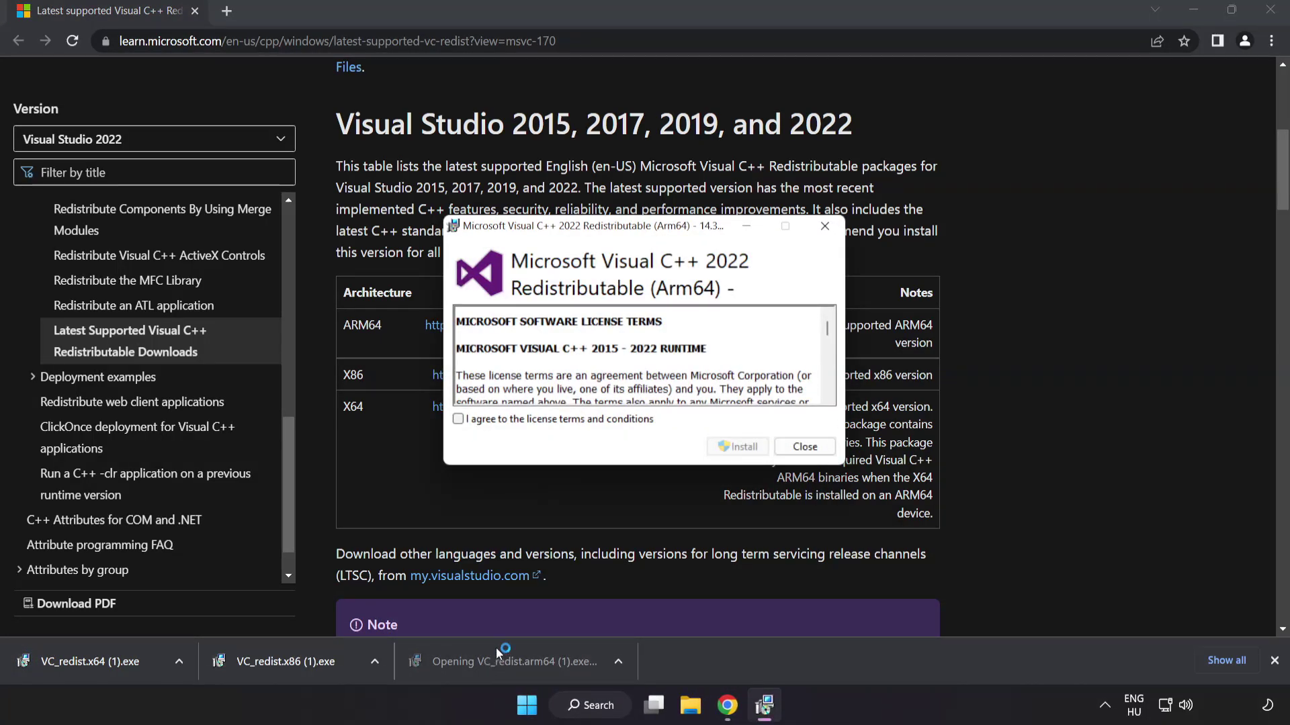
drag(828, 328, 827, 397)
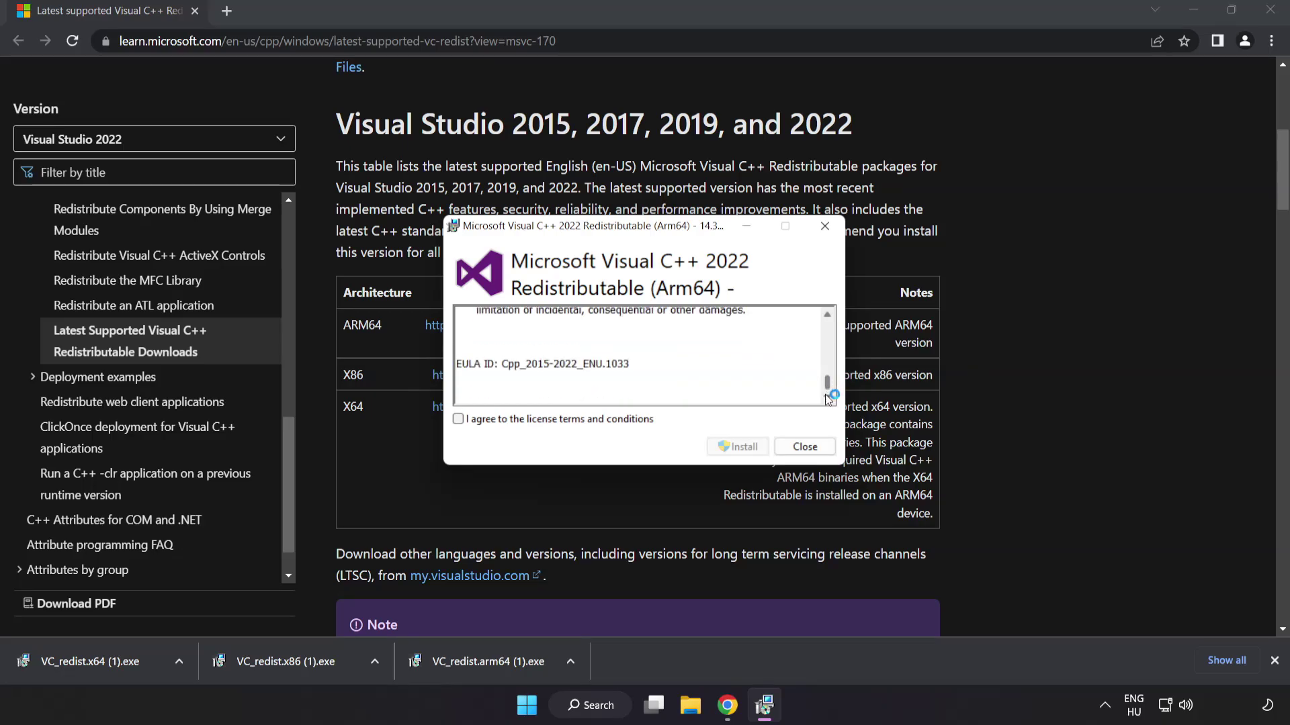
click(459, 419)
click(736, 449)
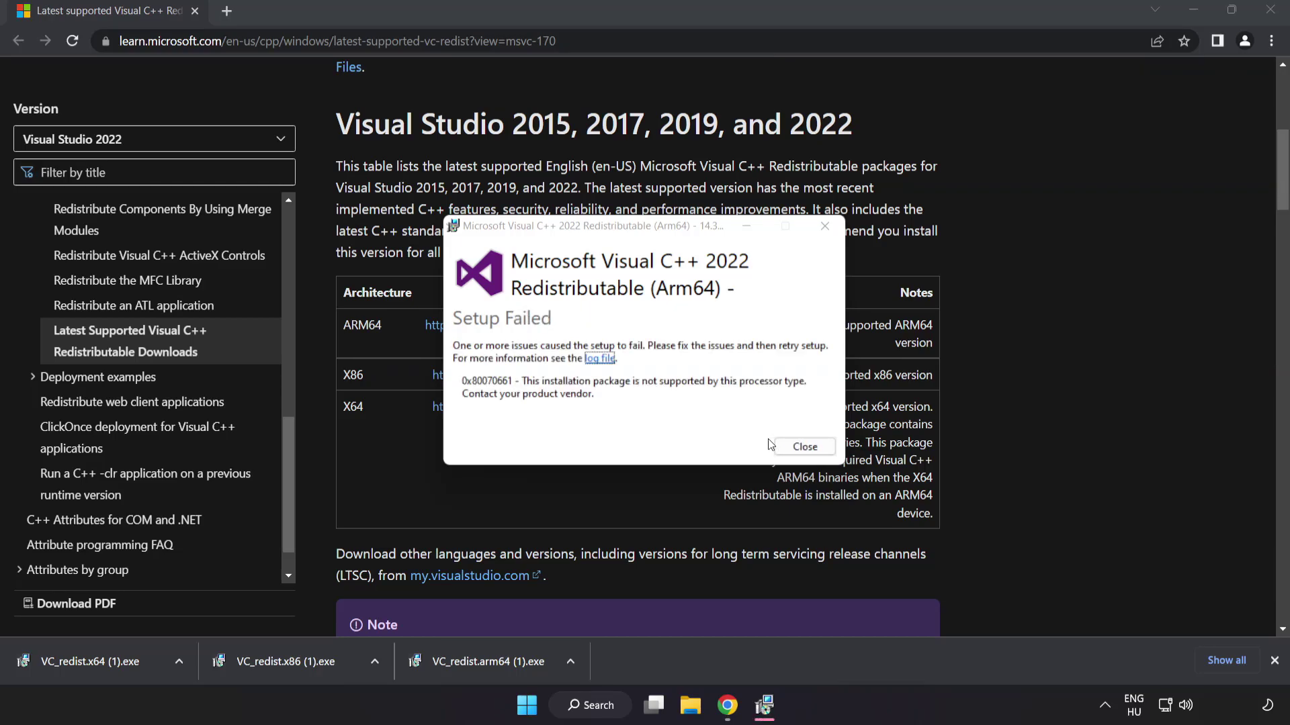
click(803, 447)
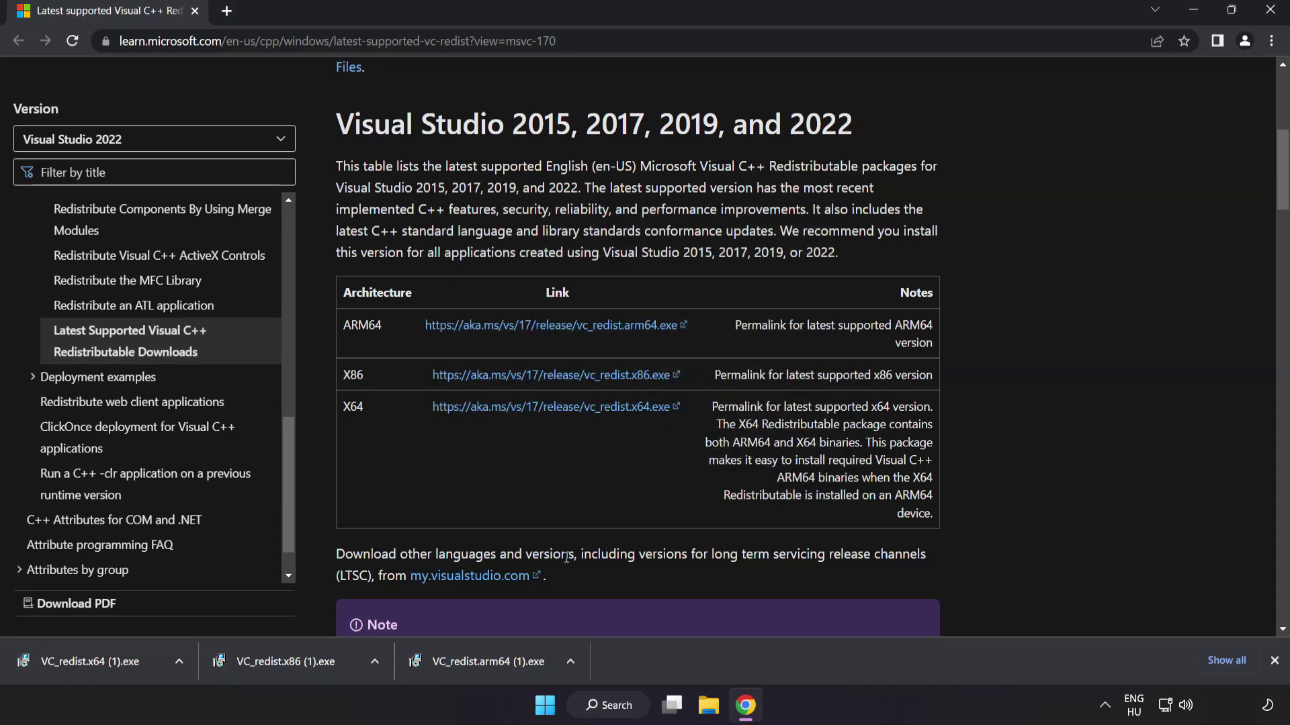
- Run the x86 installer (succeeds) and x64 installer (fails with 0x8007015e), then close Chrome
click(290, 663)
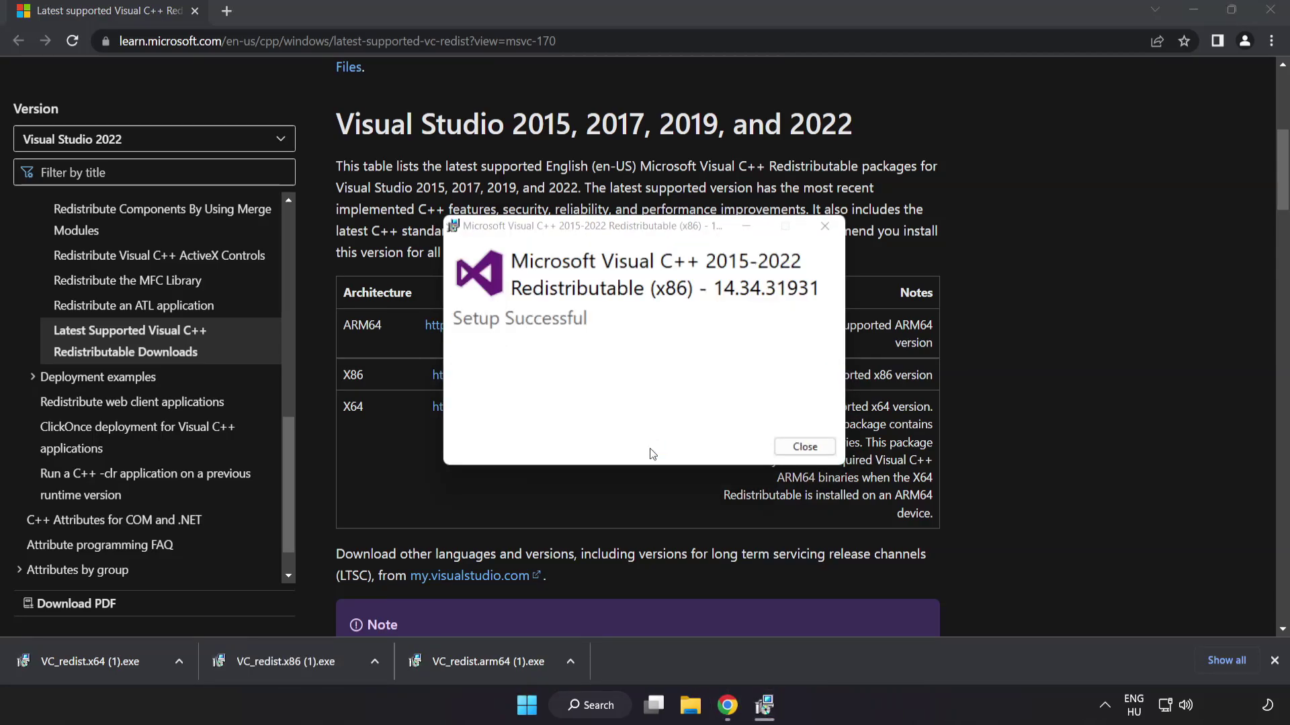
click(803, 447)
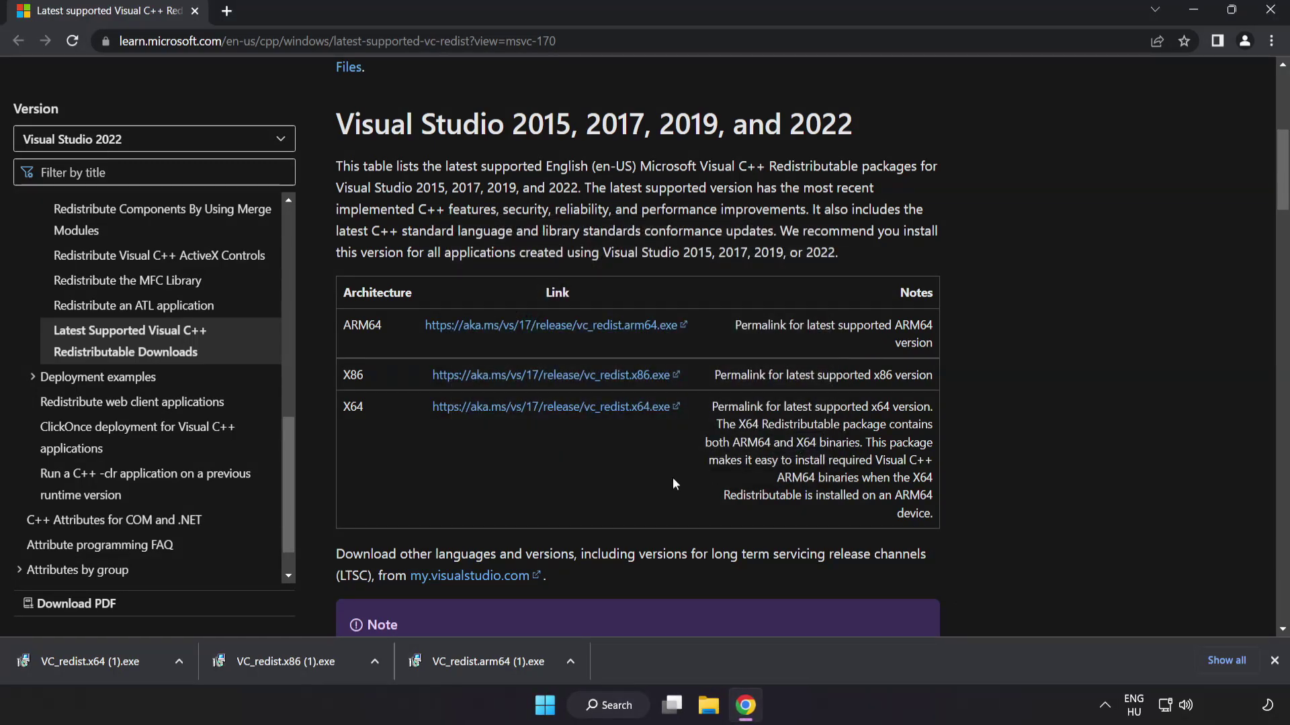
click(115, 658)
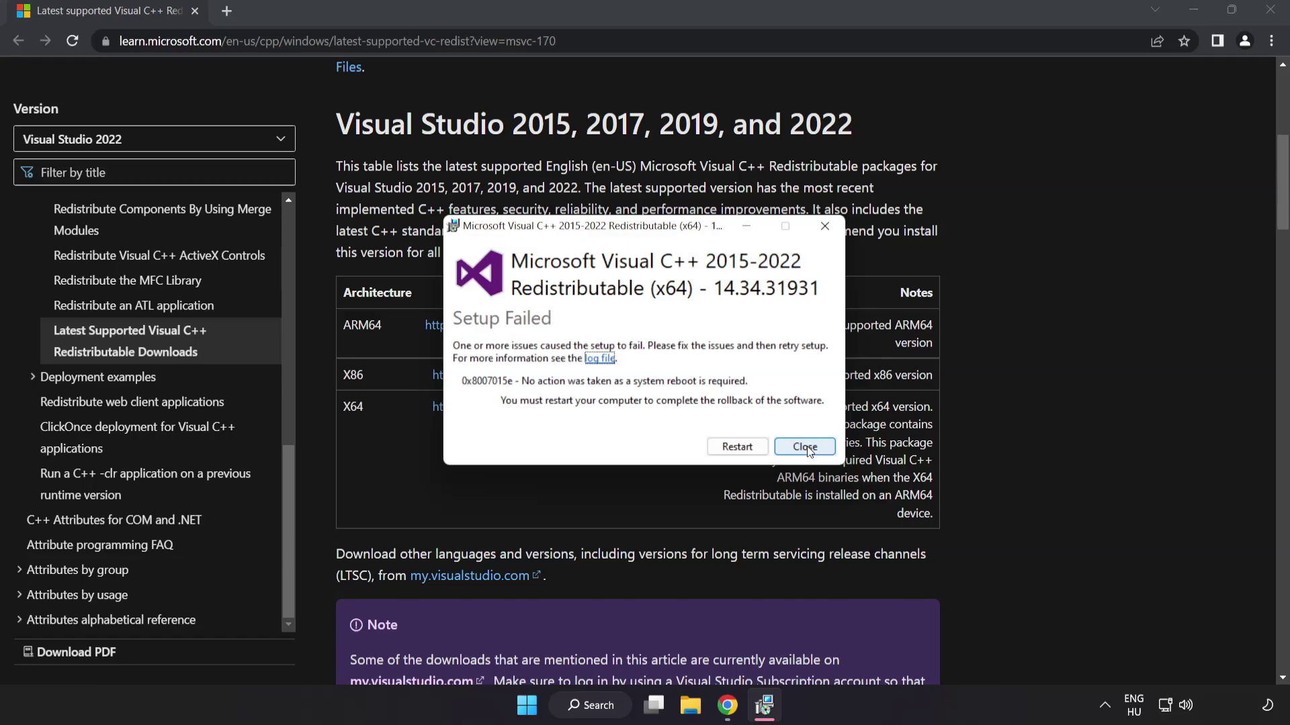
click(808, 449)
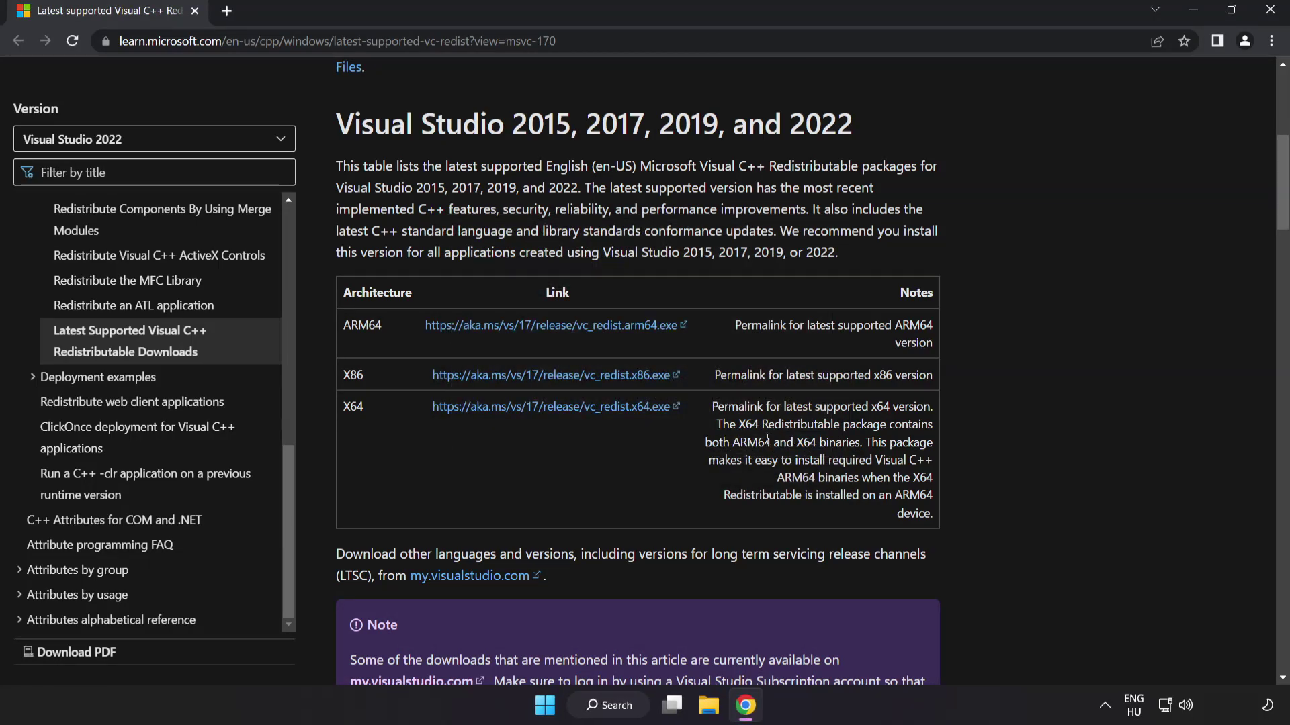
click(1268, 15)
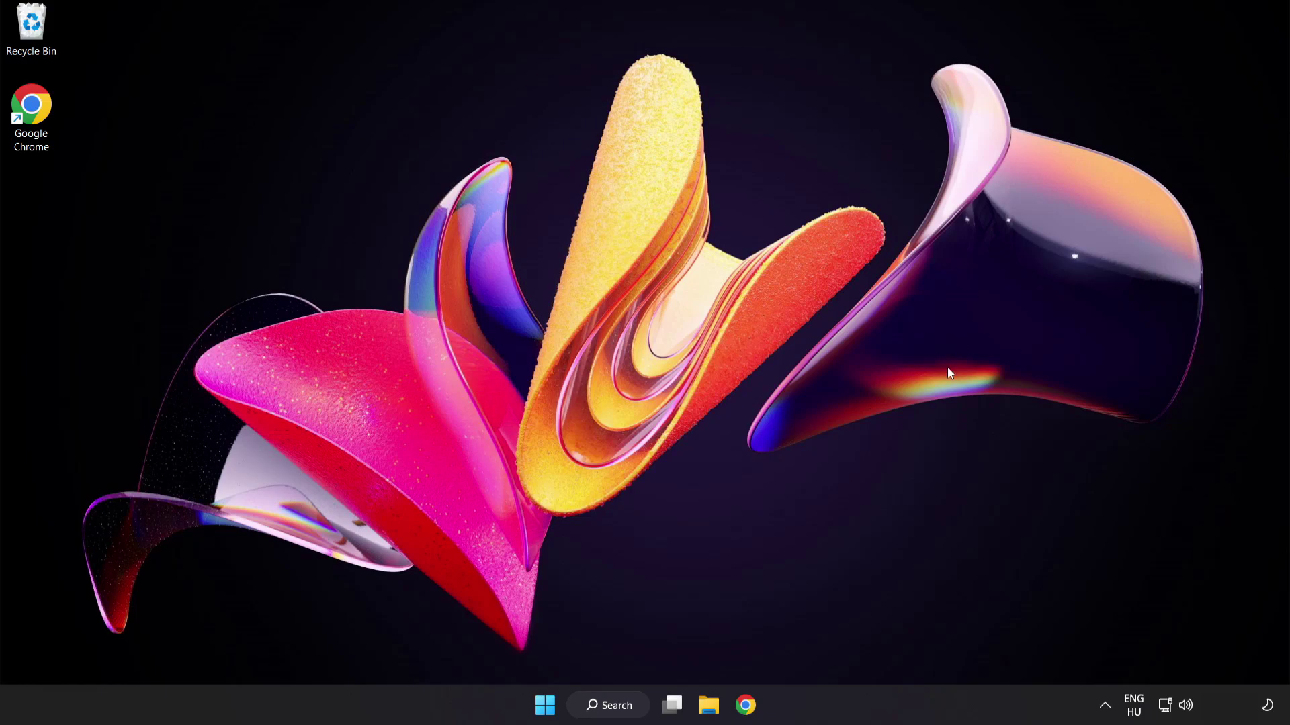
- Search for cmd and launch Command Prompt with Run as administrator
click(608, 709)
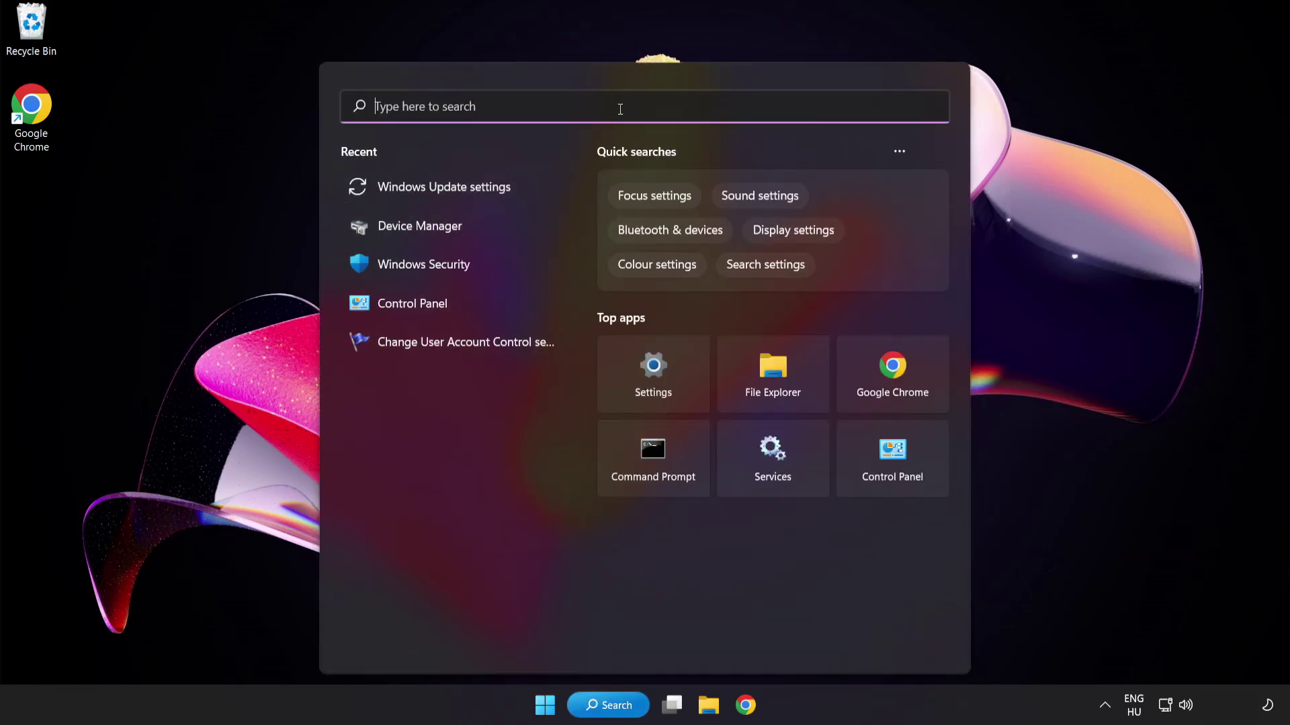
text(cmd)
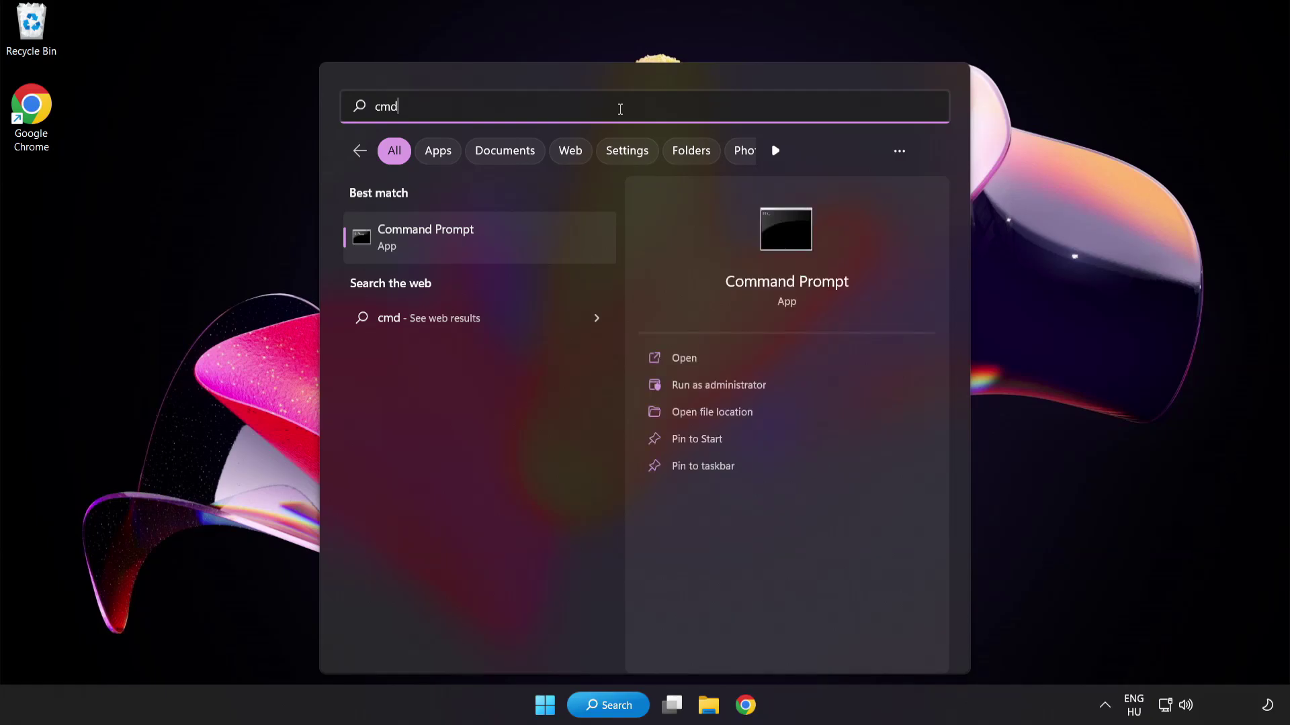
right_click(484, 248)
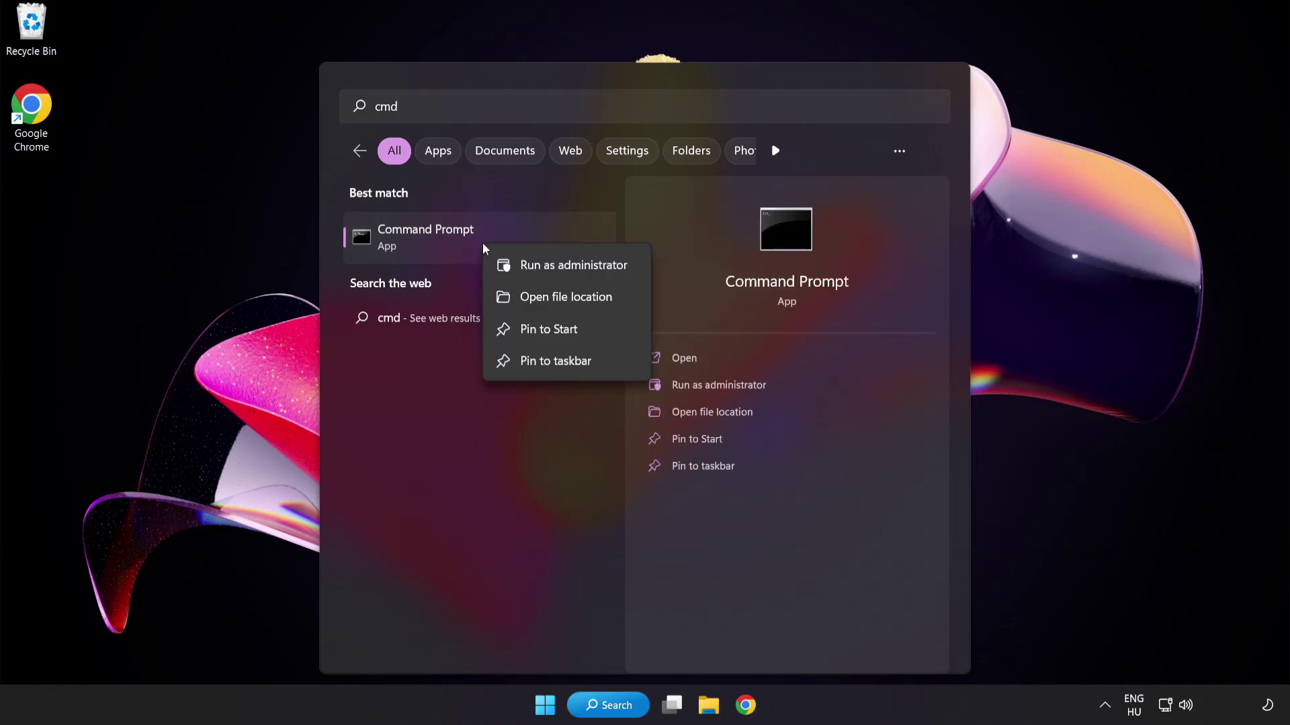
click(544, 271)
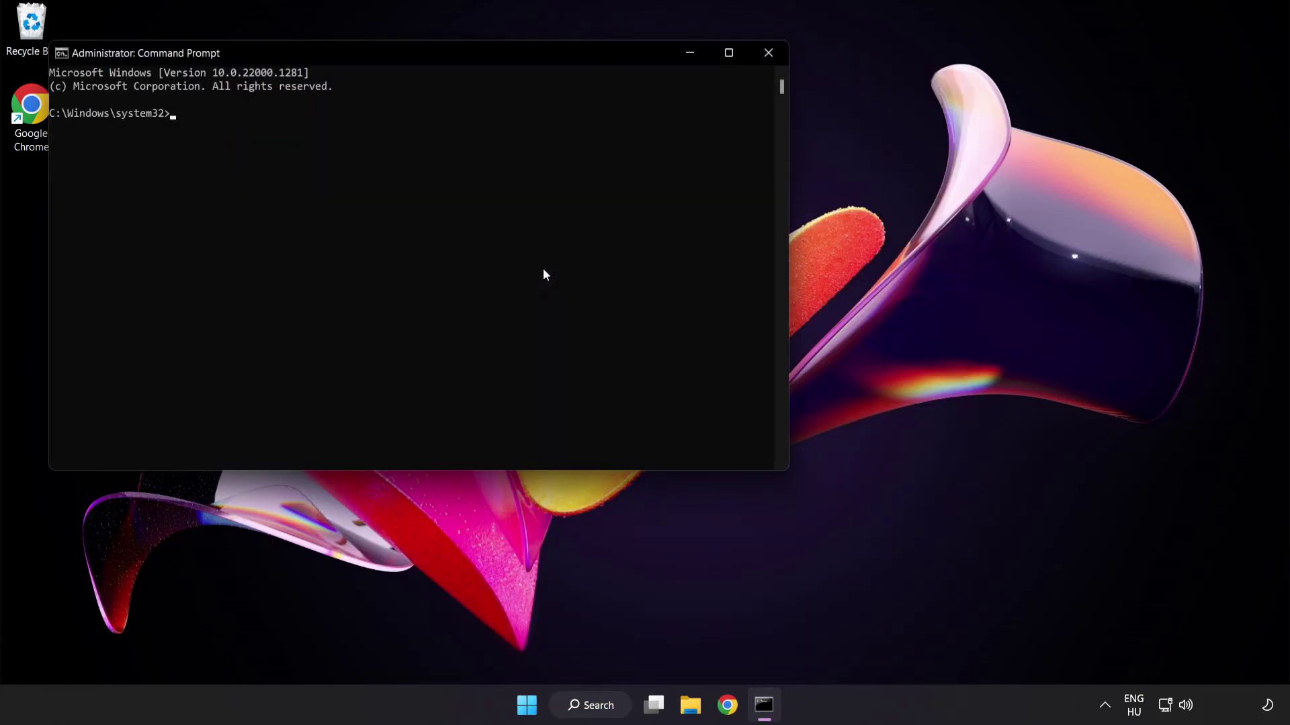
- Run sfc /scannow and let verification reach 100% with no integrity violations
drag(366, 54, 559, 124)
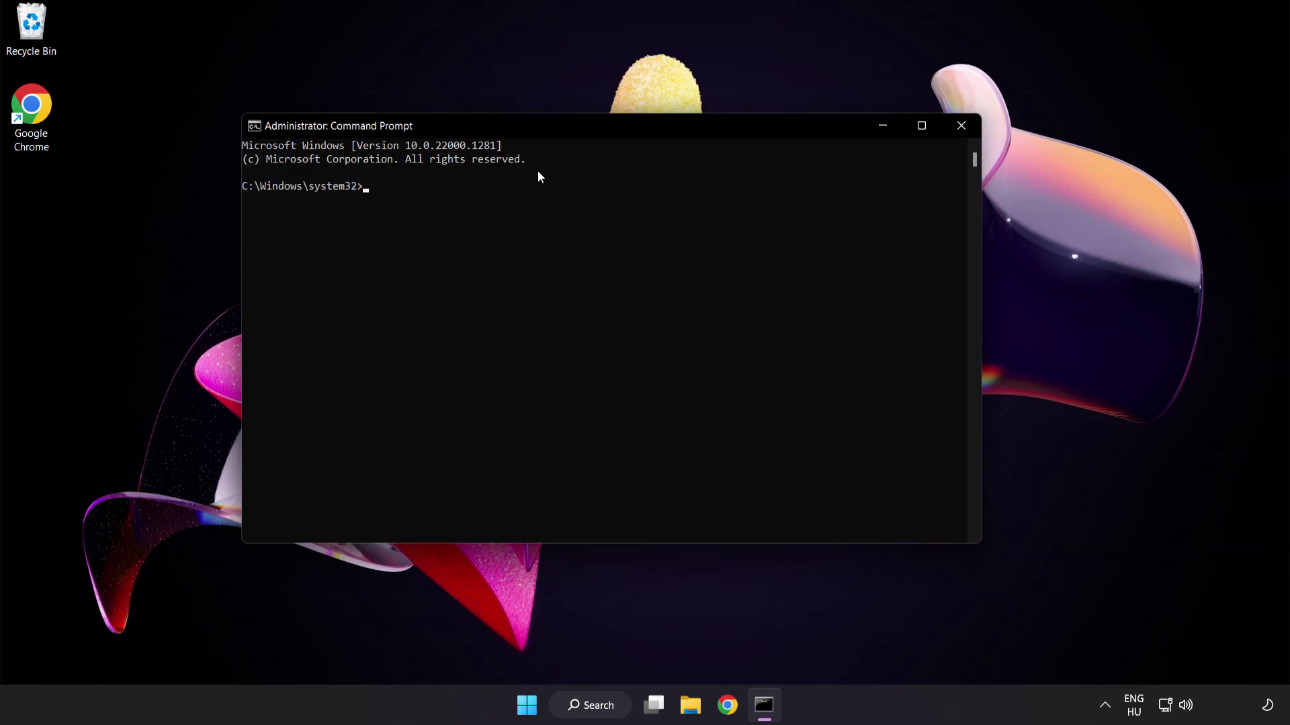
text(sfc )
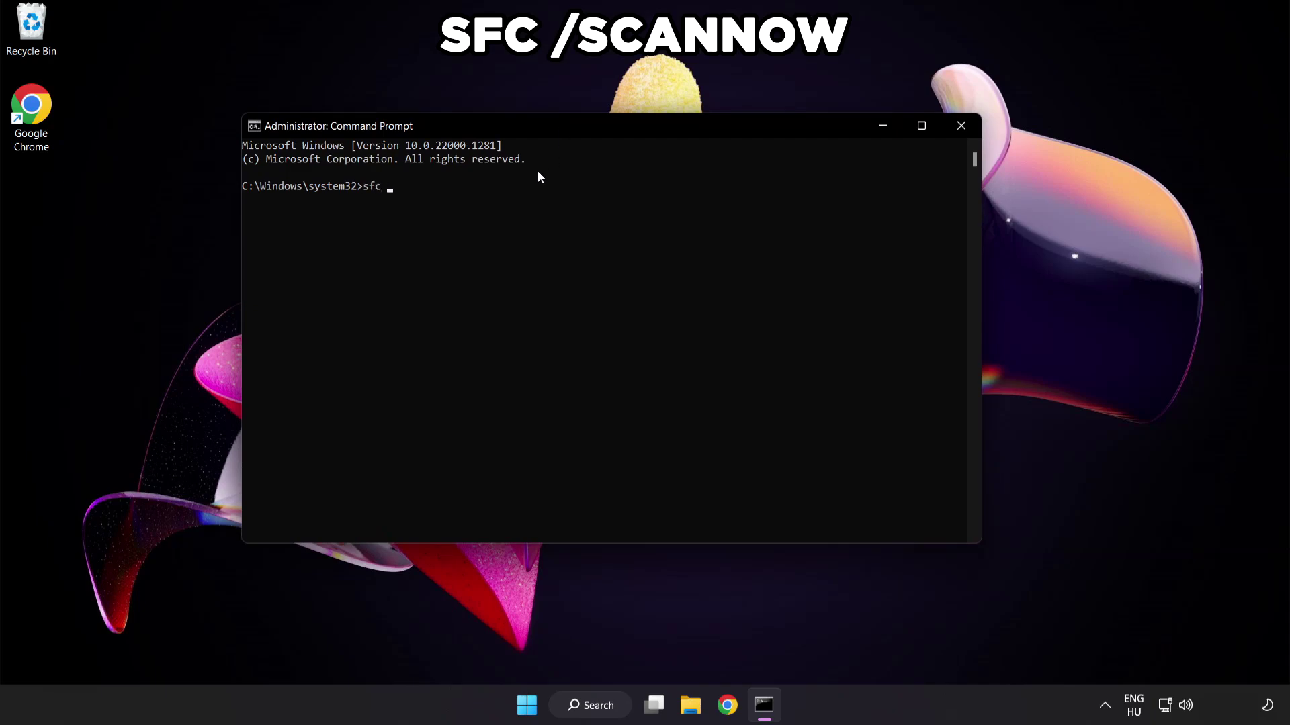
text(/scannow)
key(Return)
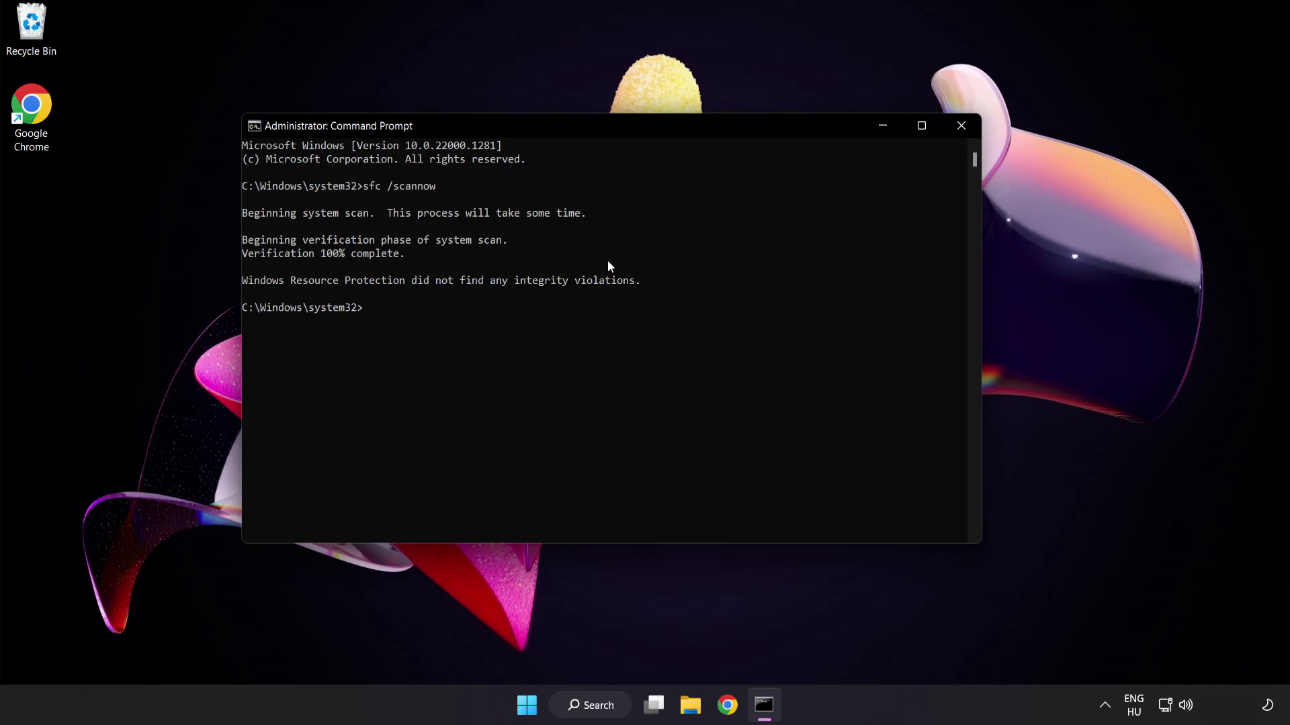
- Close Command Prompt and show the Start menu power options, including Restart
click(960, 127)
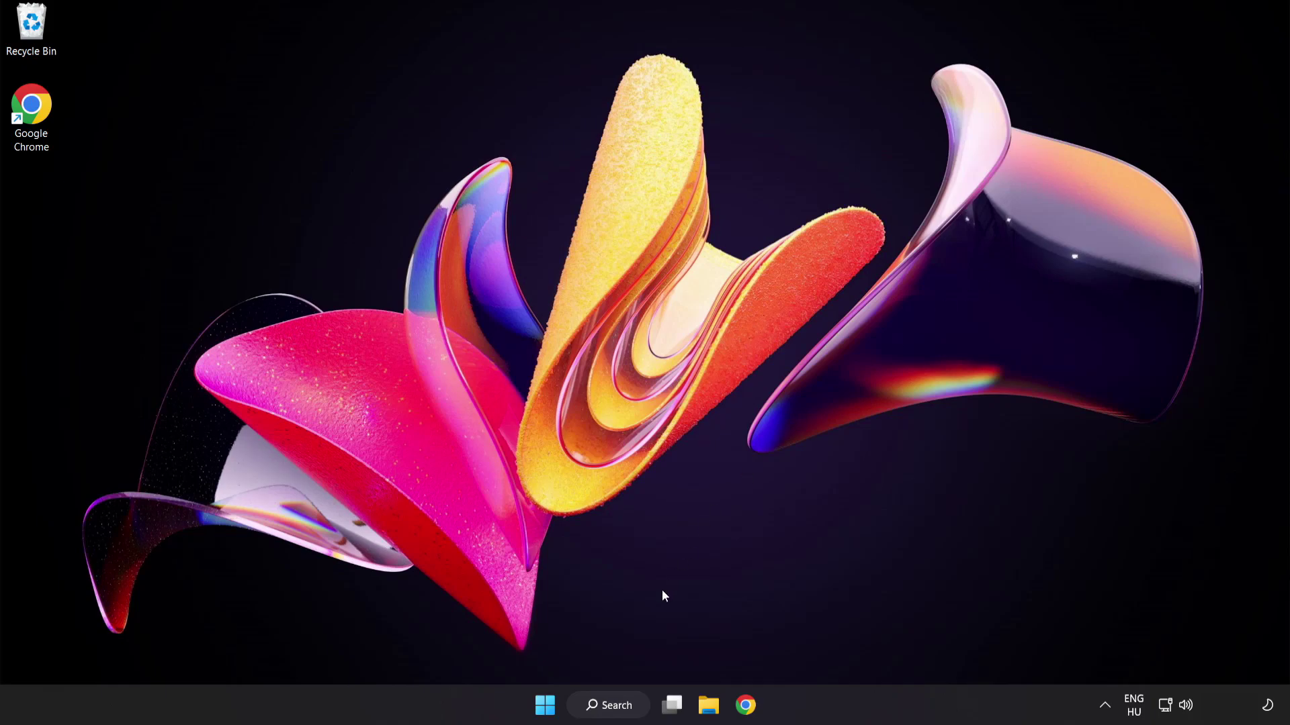
key(super)
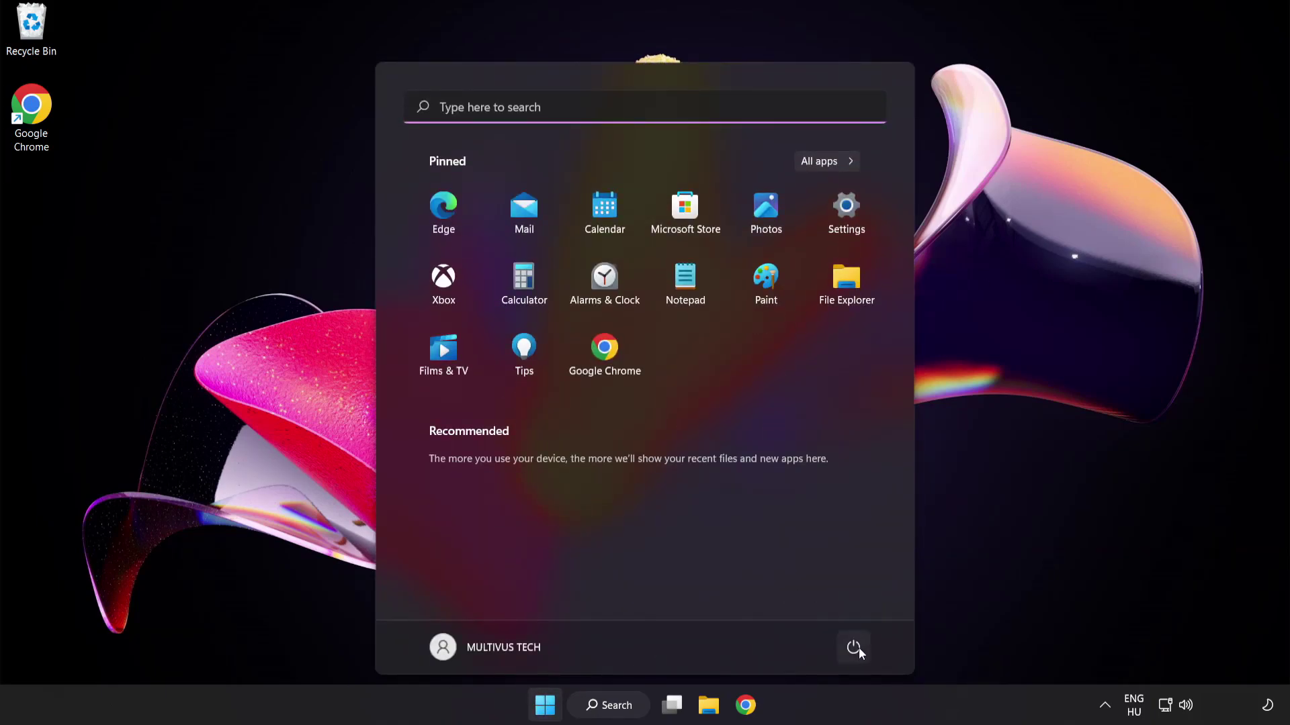
click(858, 648)
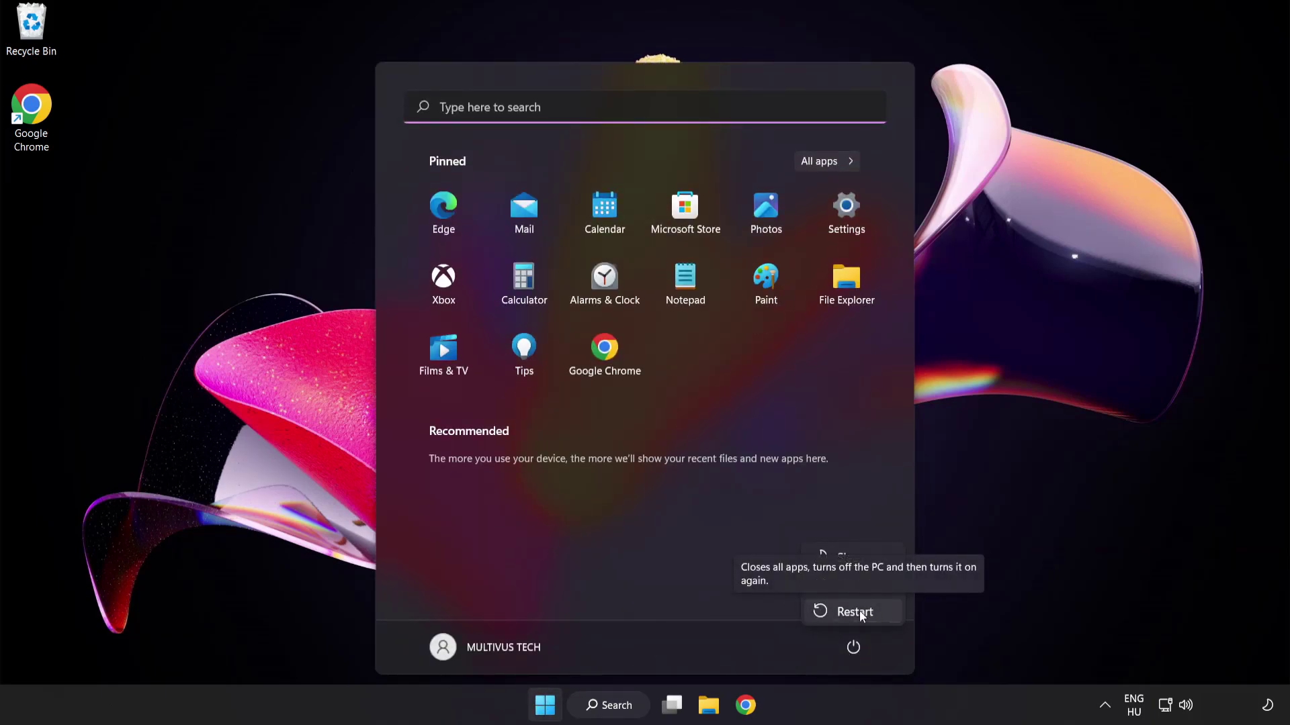